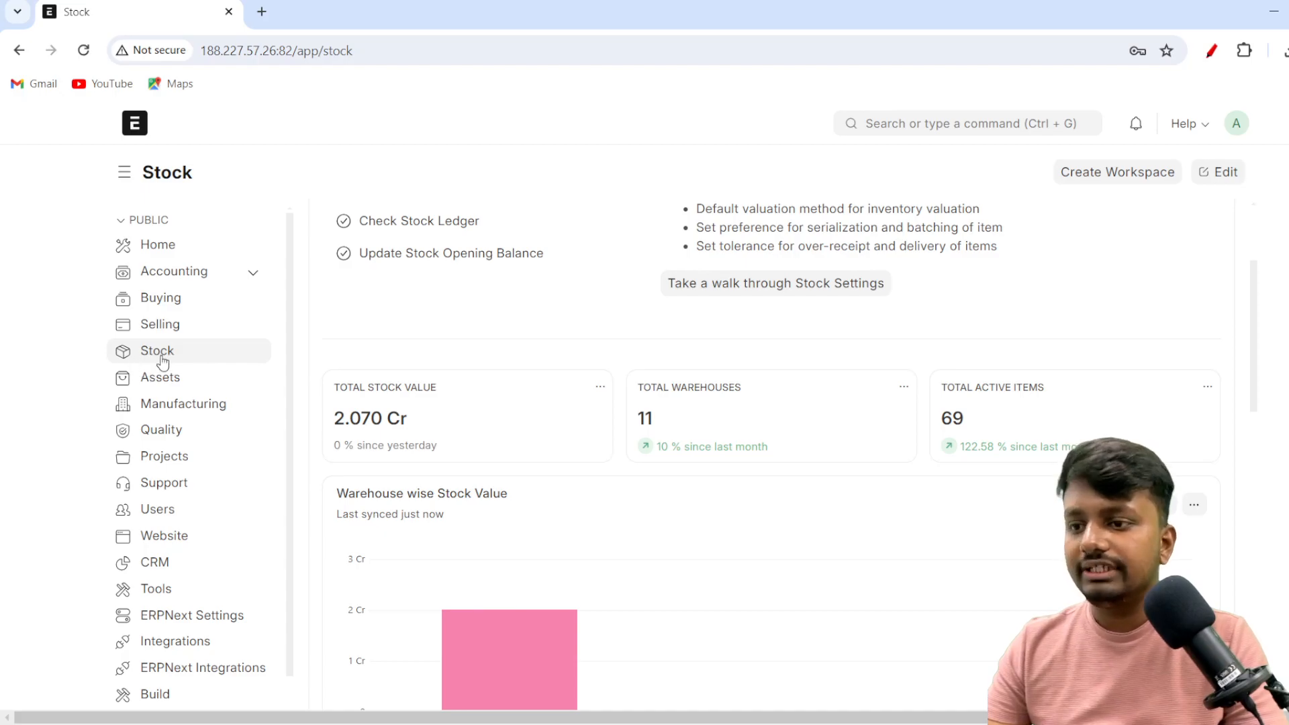
Open the Item list from the Stock workspace and start a new item in the full form.
{"action": "scroll", "coordinate": [467, 344], "scroll_direction": "down", "scroll_amount": 5}
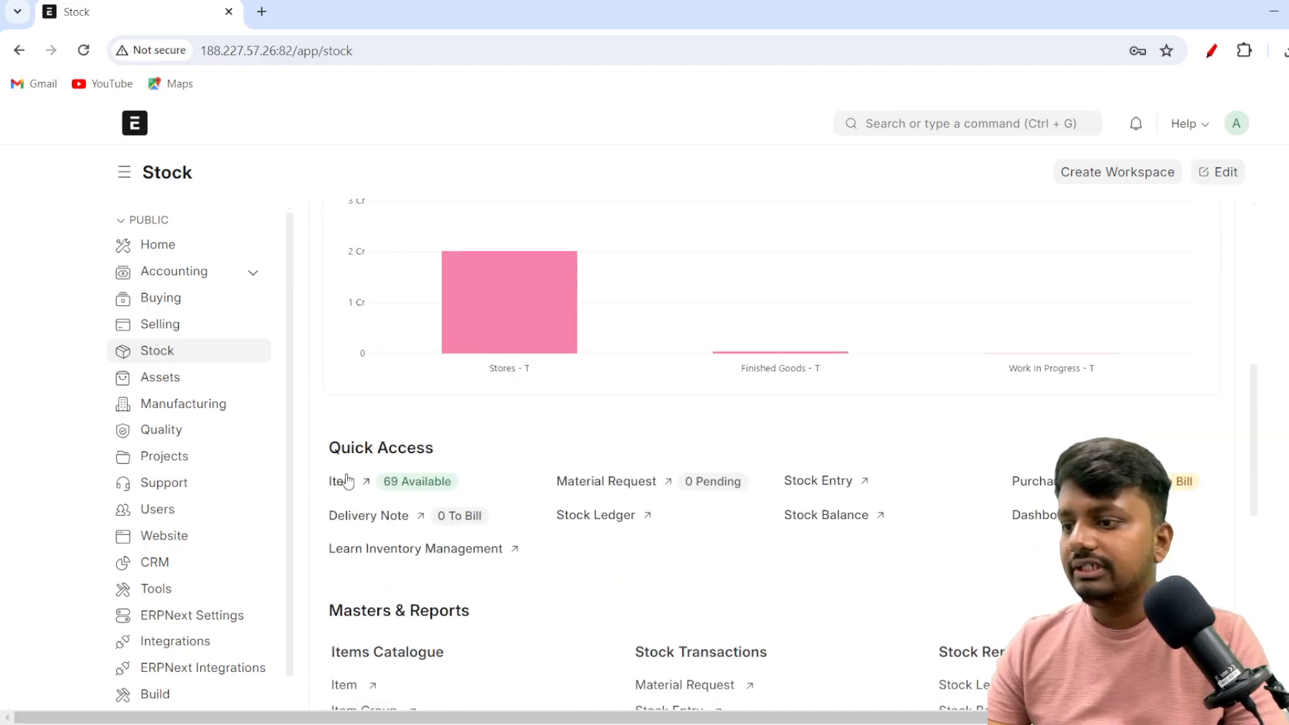
{"action": "scroll", "coordinate": [356, 443], "scroll_direction": "down", "scroll_amount": 4}
{"action": "scroll", "coordinate": [351, 310], "scroll_direction": "up", "scroll_amount": 1}
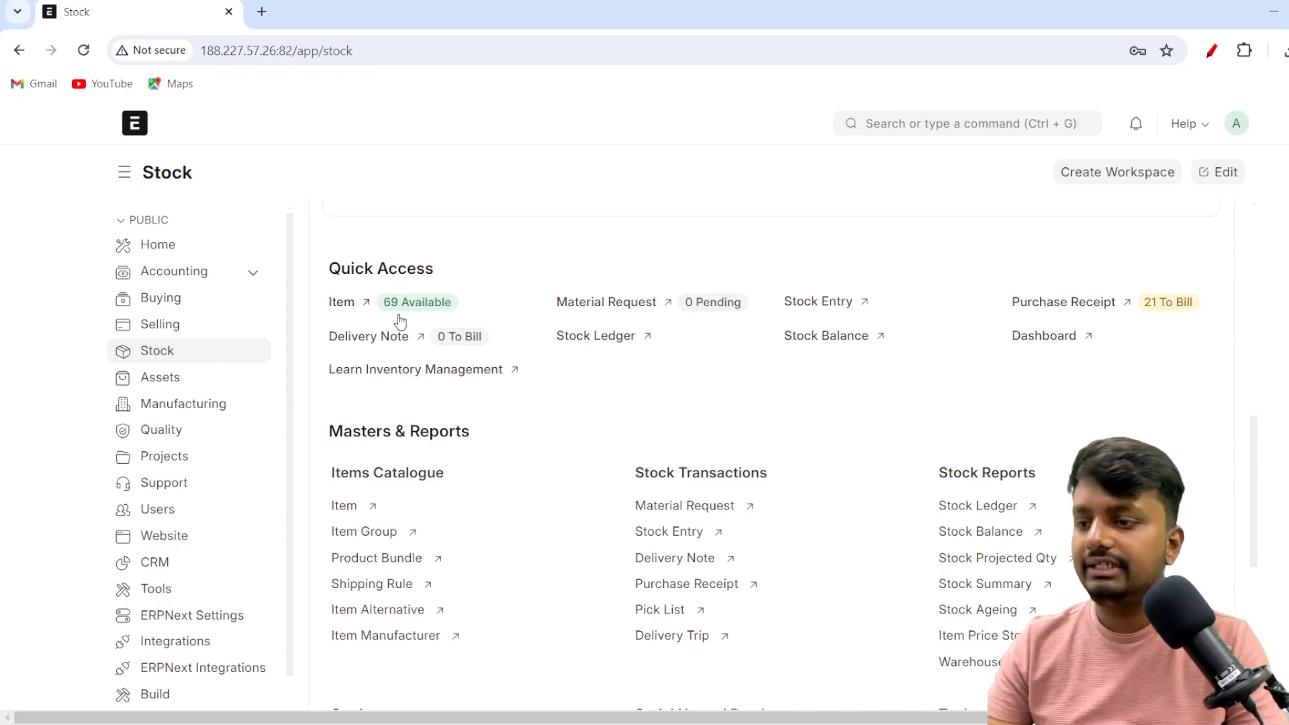
{"action": "left_click", "coordinate": [349, 306]}
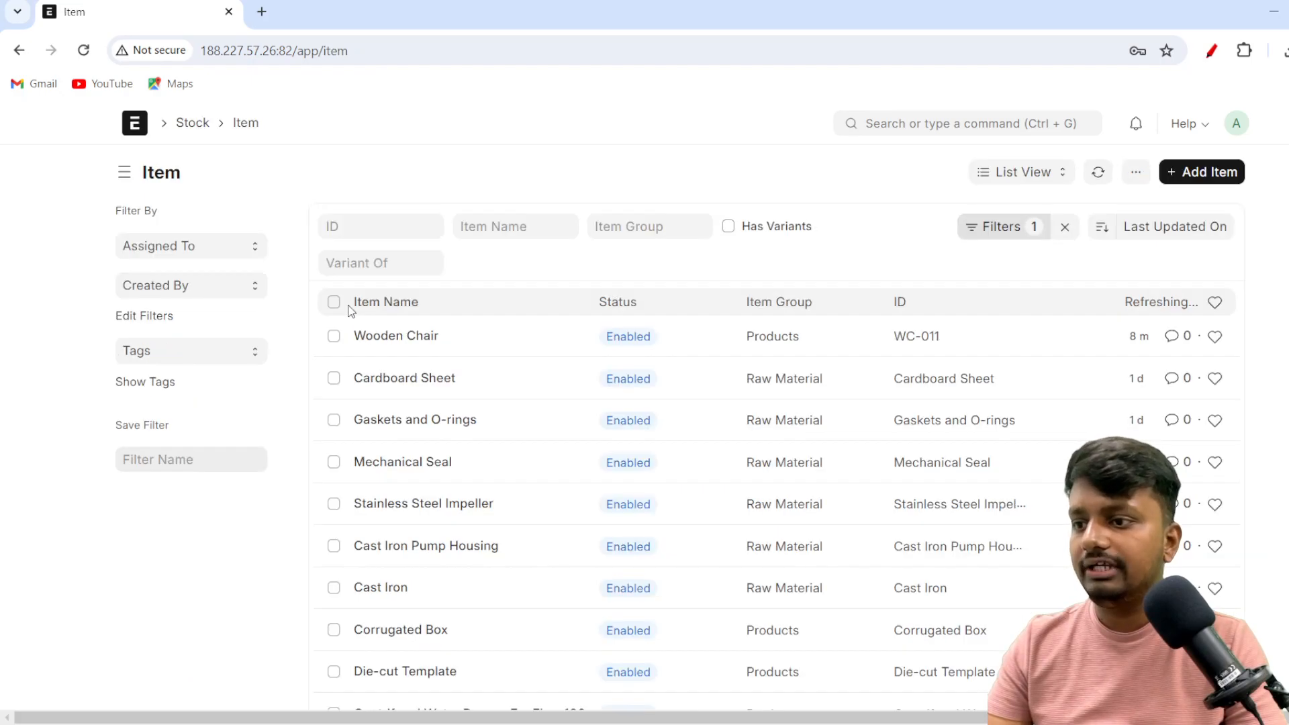
{"action": "left_click", "coordinate": [1193, 173]}
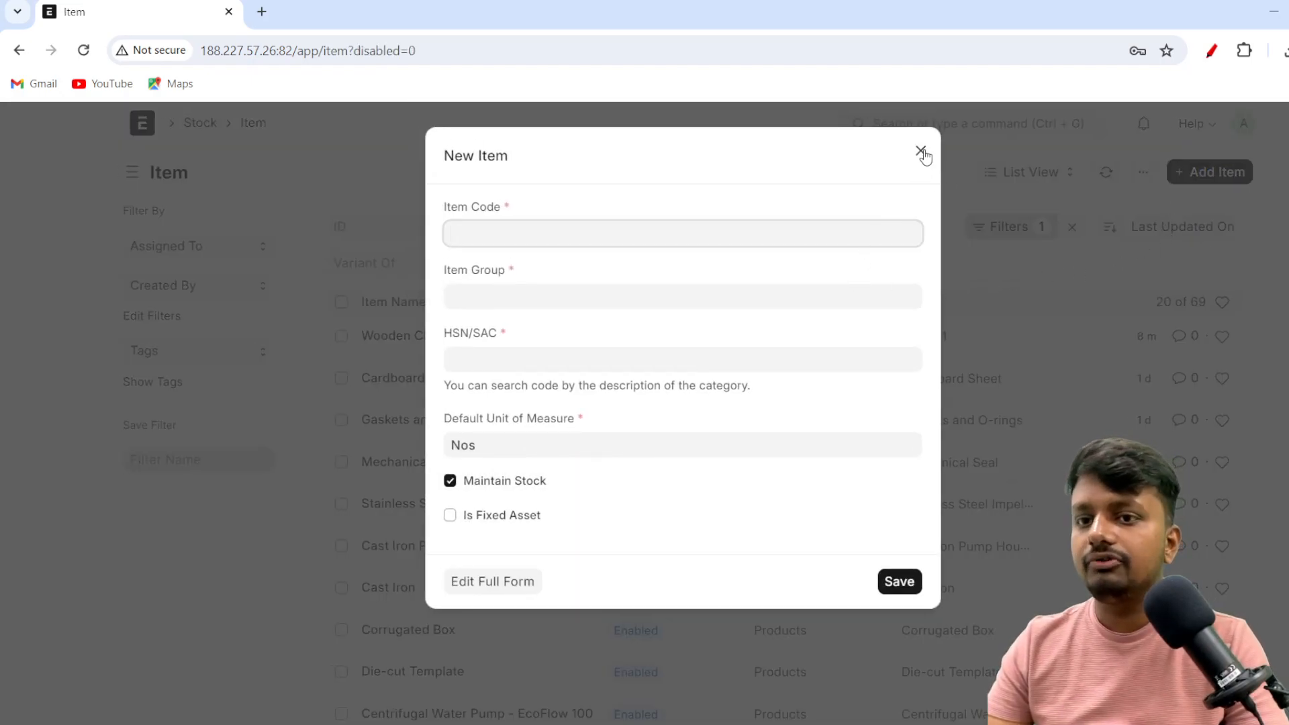
{"action": "left_click", "coordinate": [517, 587]}
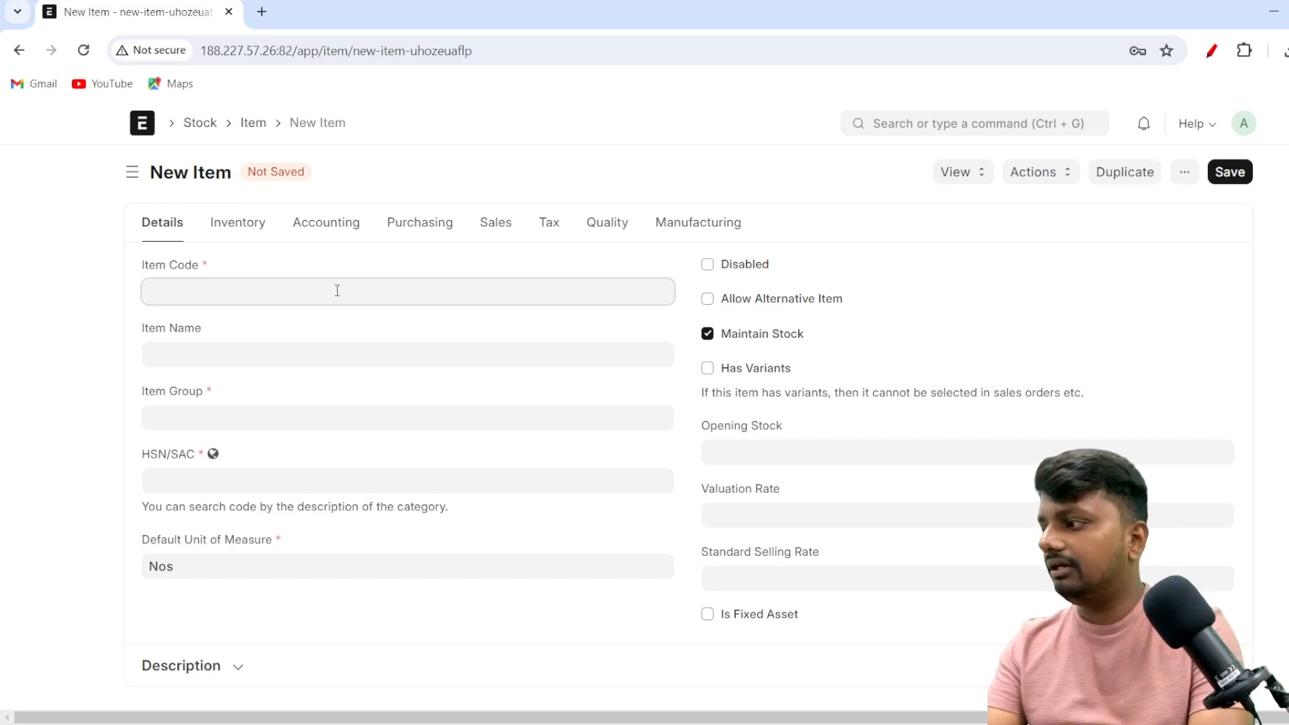
Enter MT-001 as the item code and Metal Table as the item name.
{"action": "type", "text": "MT"}
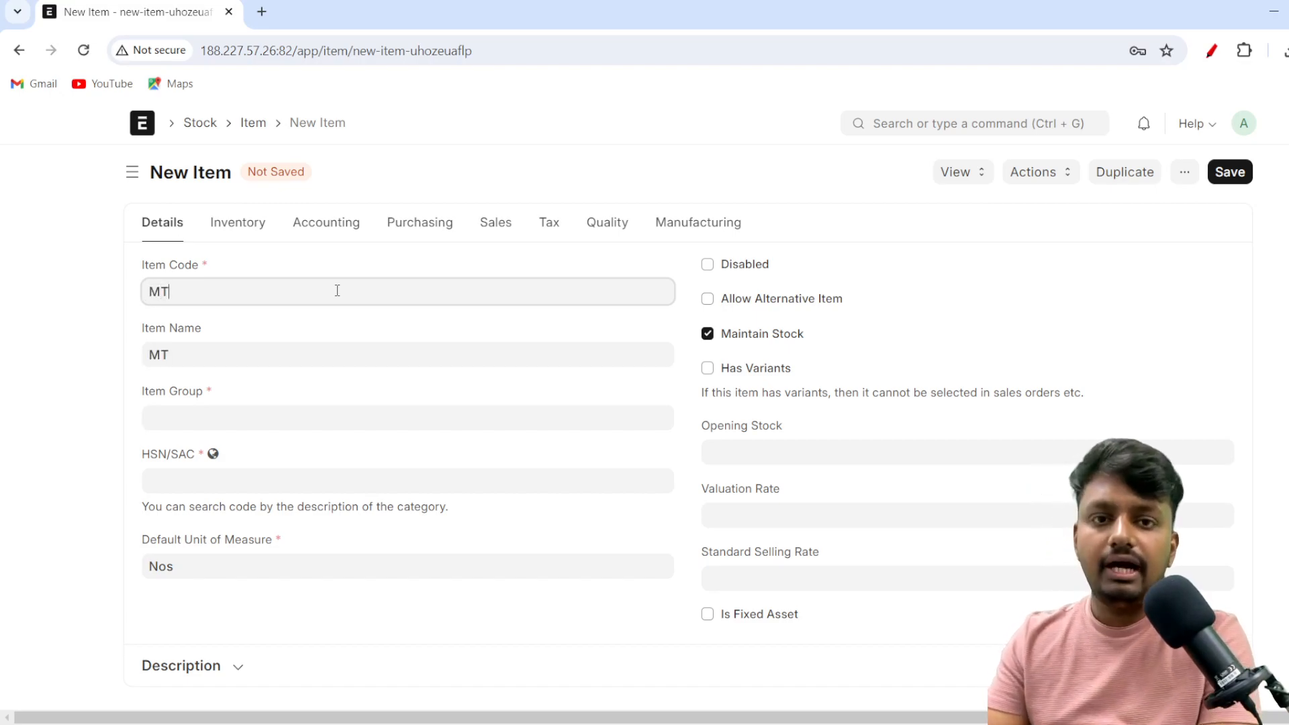
{"action": "type", "text": "-011"}
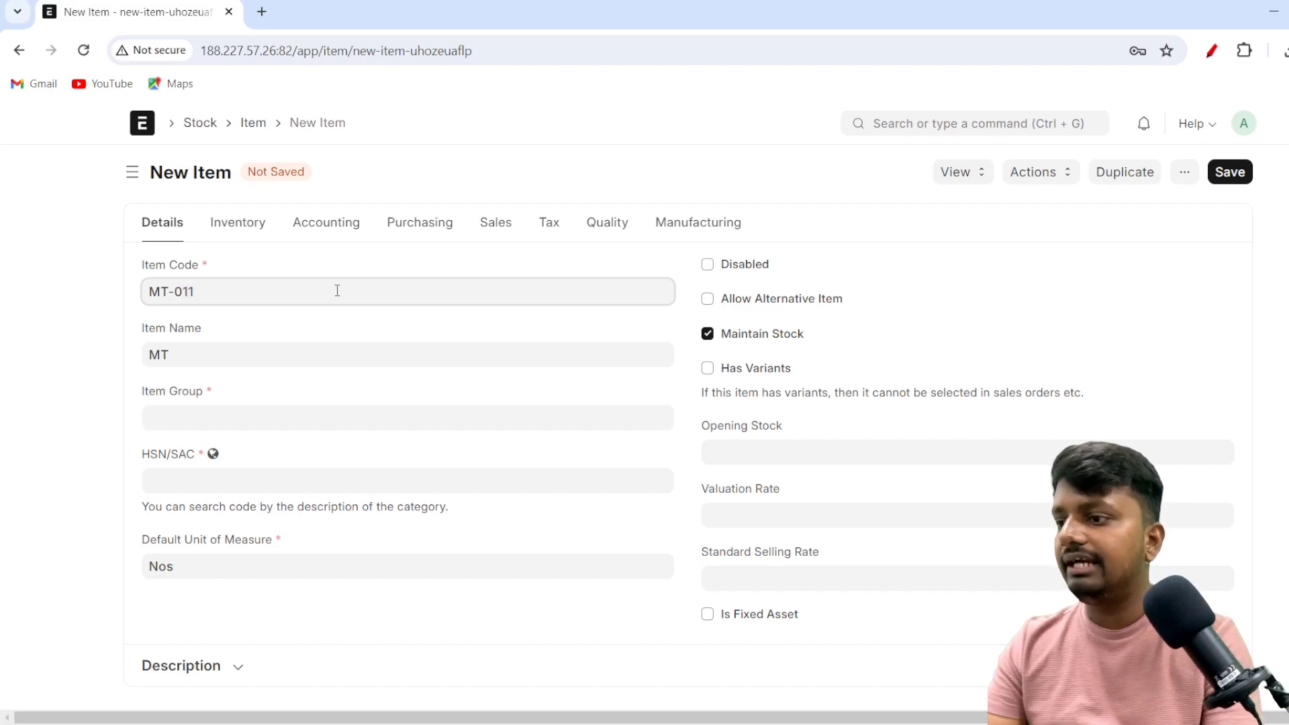
{"action": "left_click", "coordinate": [268, 359]}
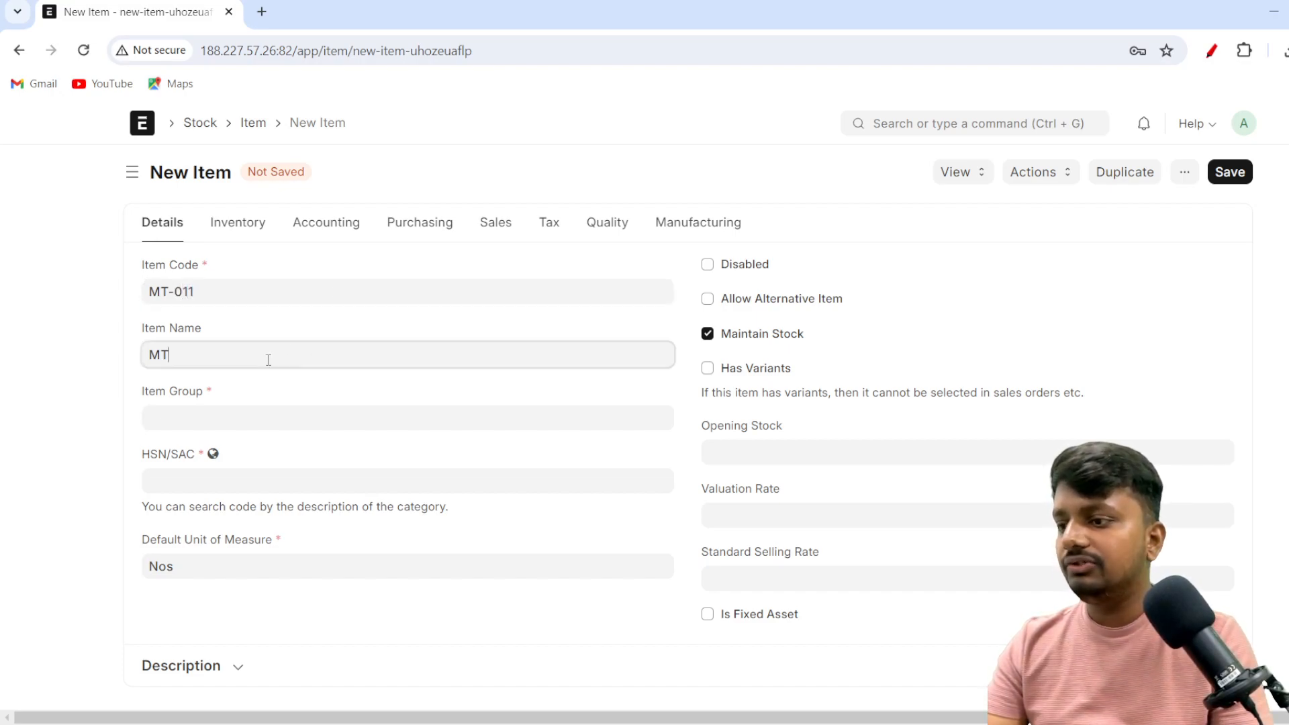
{"action": "left_click", "coordinate": [193, 287]}
{"action": "key", "text": "BackSpace"}
{"action": "key", "text": "BackSpace"}
{"action": "type", "text": "01"}
{"action": "key", "text": "Tab"}
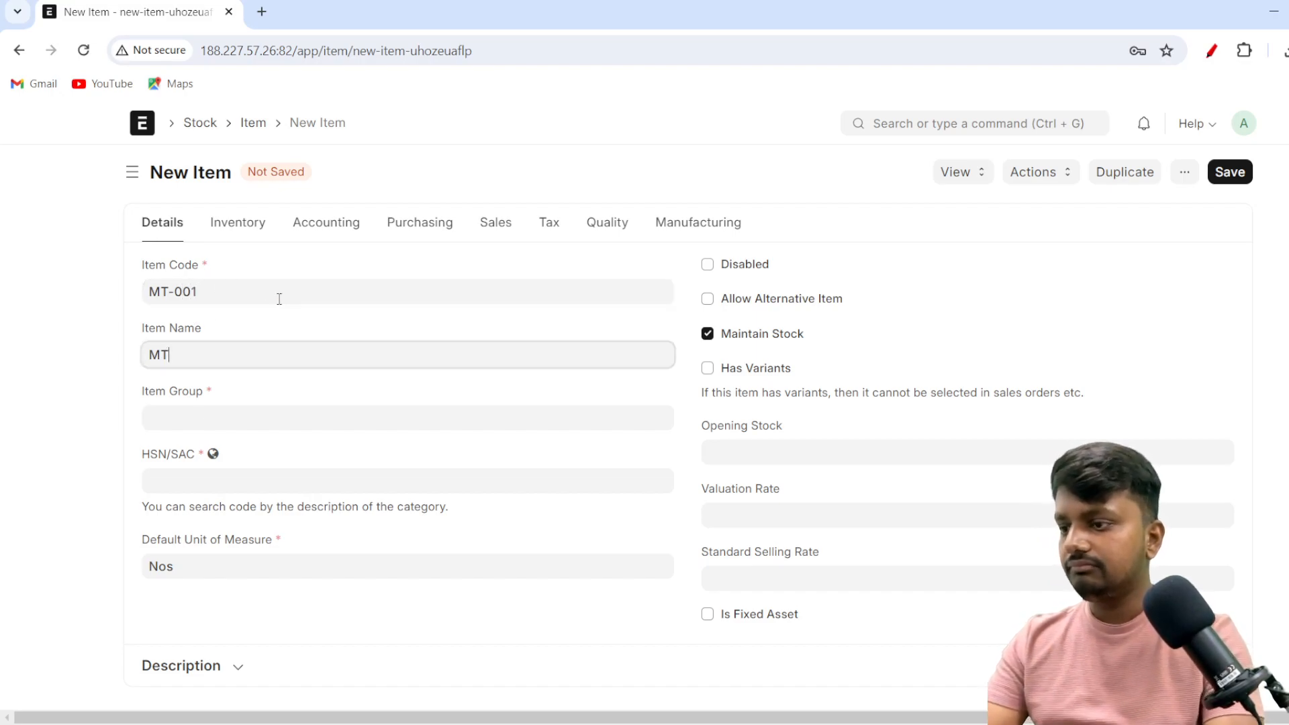
{"action": "key", "text": "BackSpace"}
{"action": "type", "text": "etal Table"}
{"action": "key", "text": "Tab"}
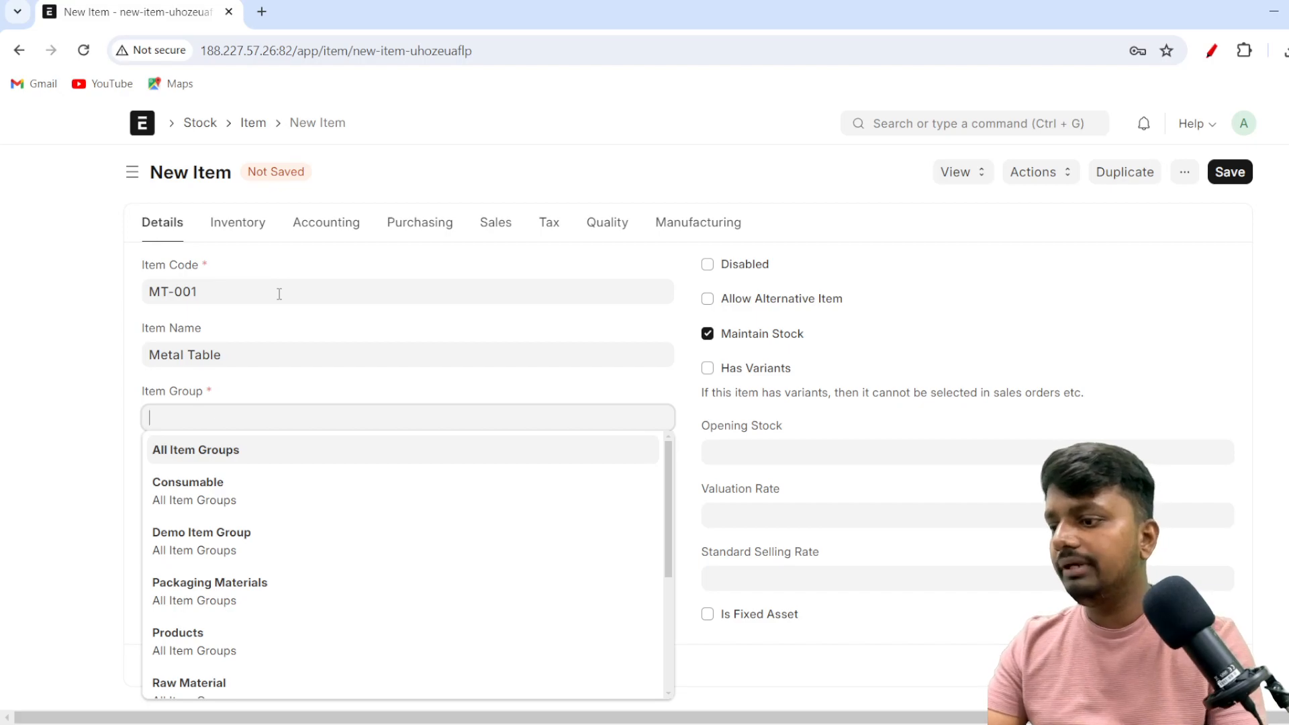
Assign the Metal Table item to the Products item group and select HSN/SAC code 94032090.
{"action": "scroll", "coordinate": [201, 537], "scroll_direction": "down", "scroll_amount": 3}
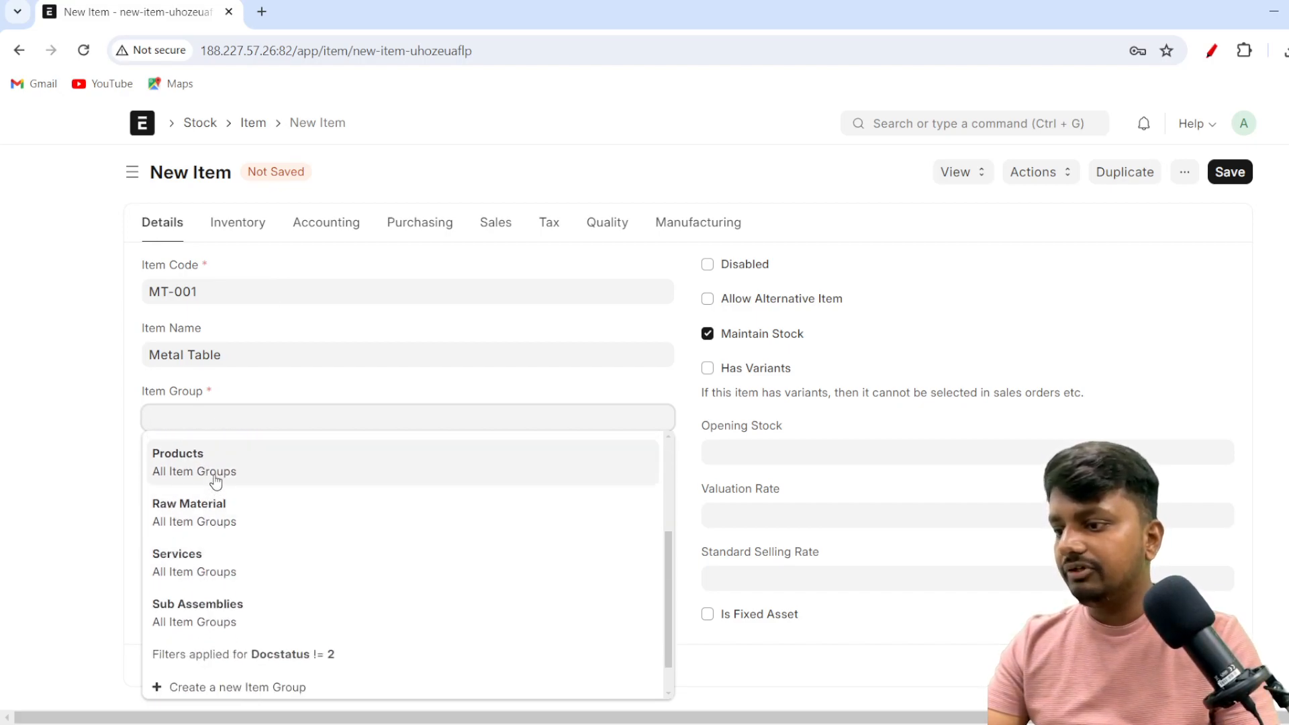
{"action": "left_click", "coordinate": [215, 481]}
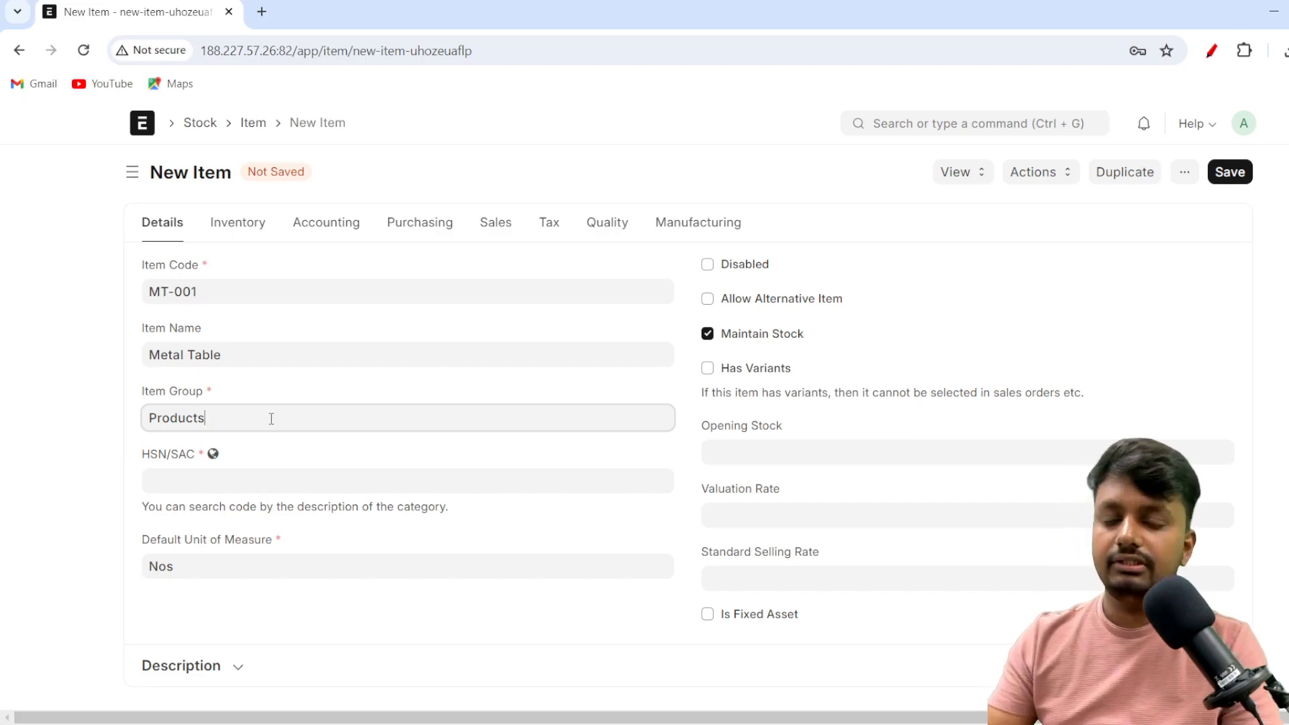
{"action": "left_click", "coordinate": [234, 488]}
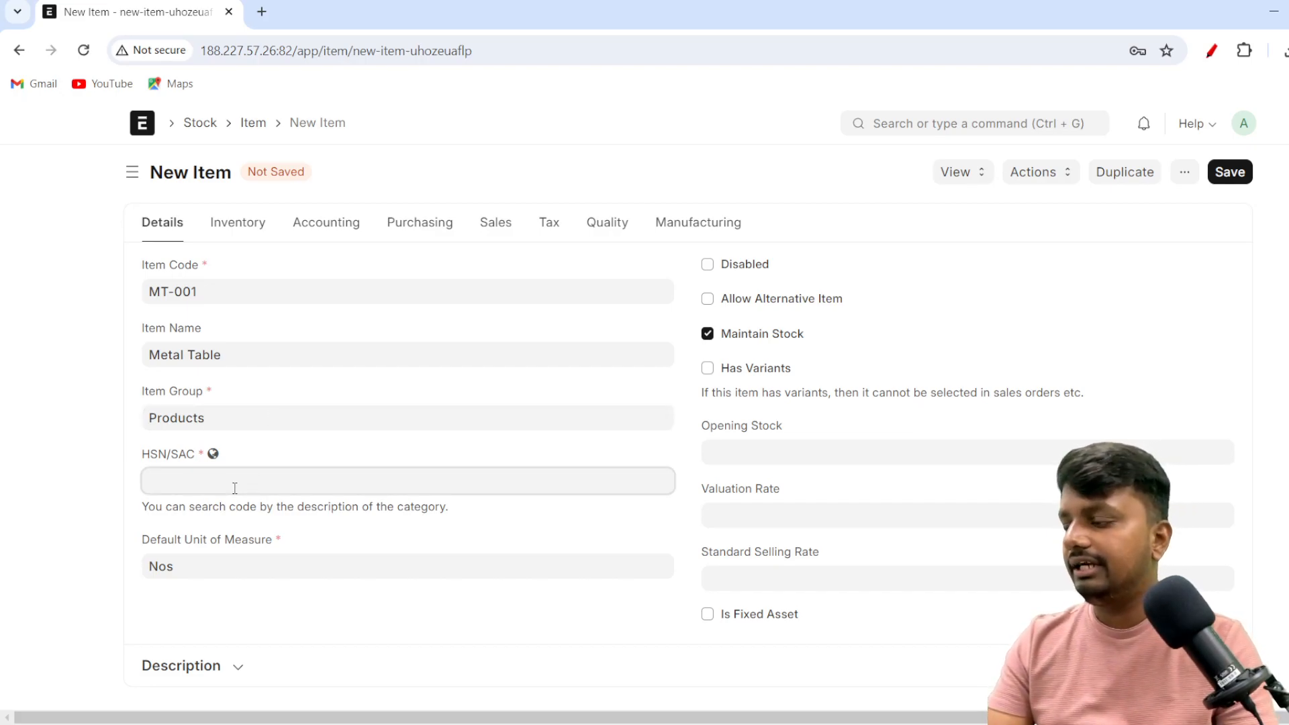
{"action": "type", "text": "940"}
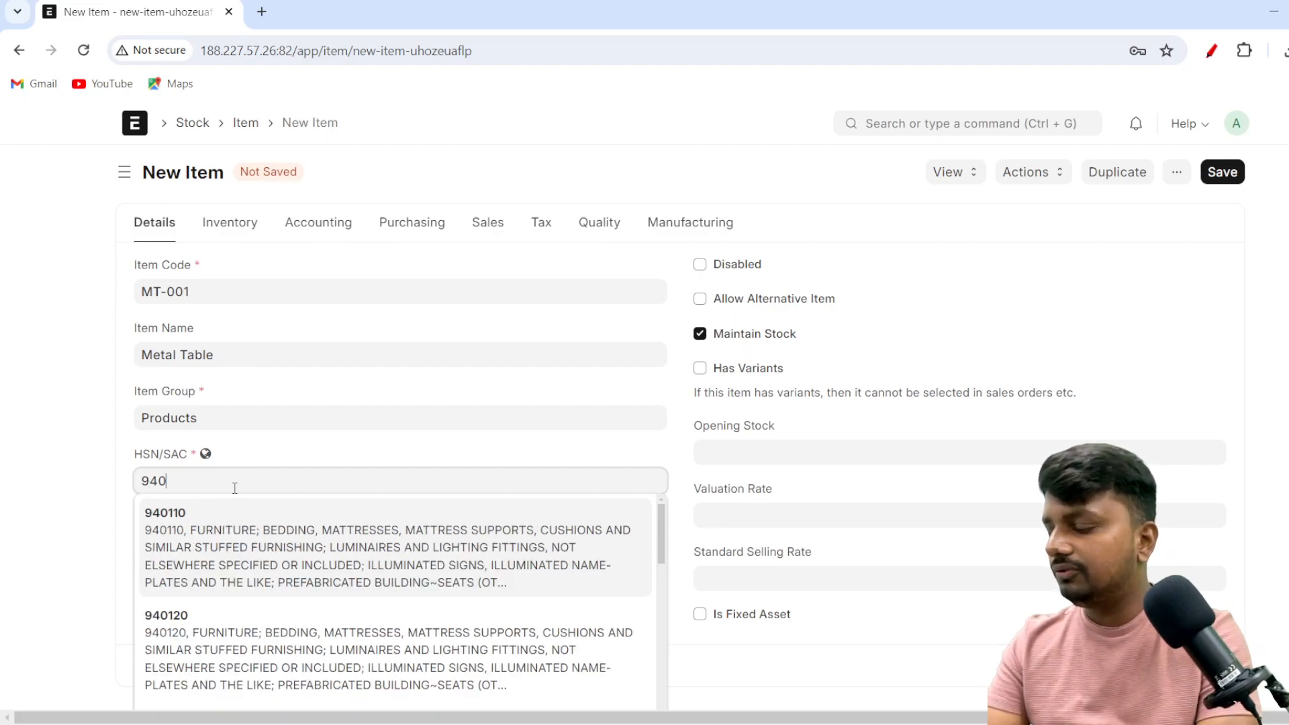
{"action": "type", "text": "32090"}
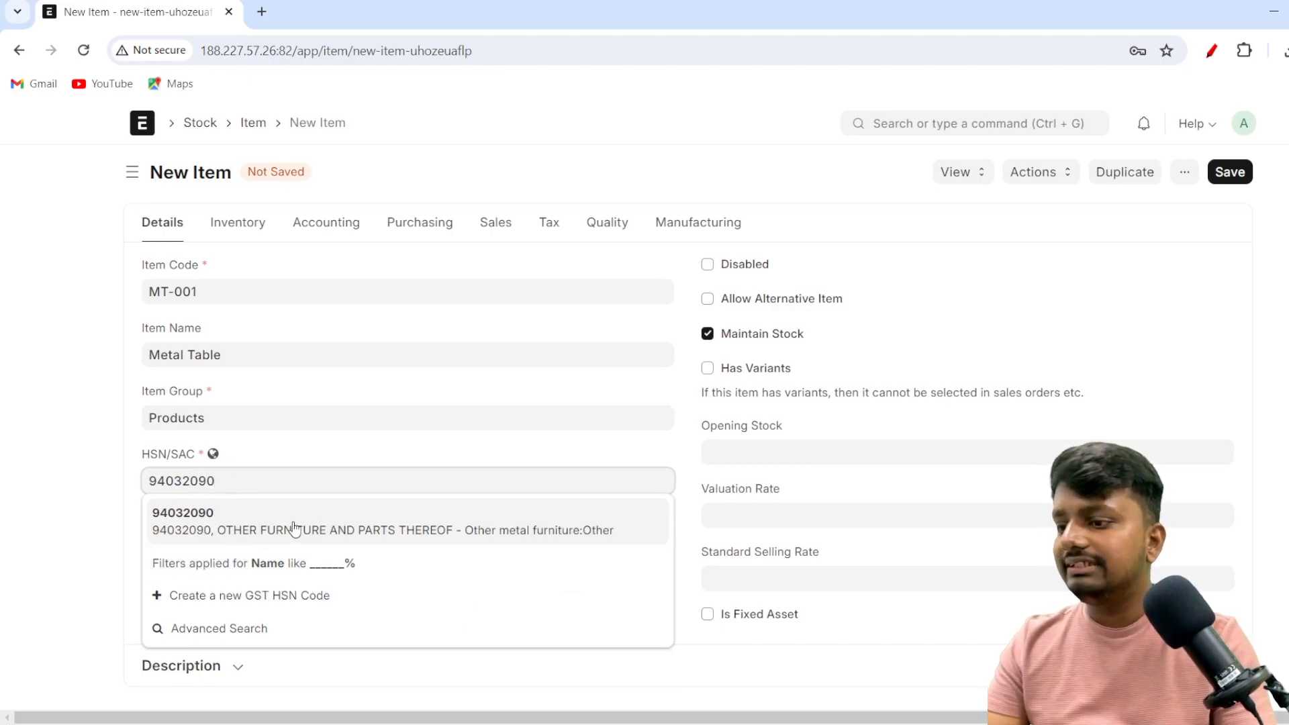
{"action": "left_click", "coordinate": [245, 530]}
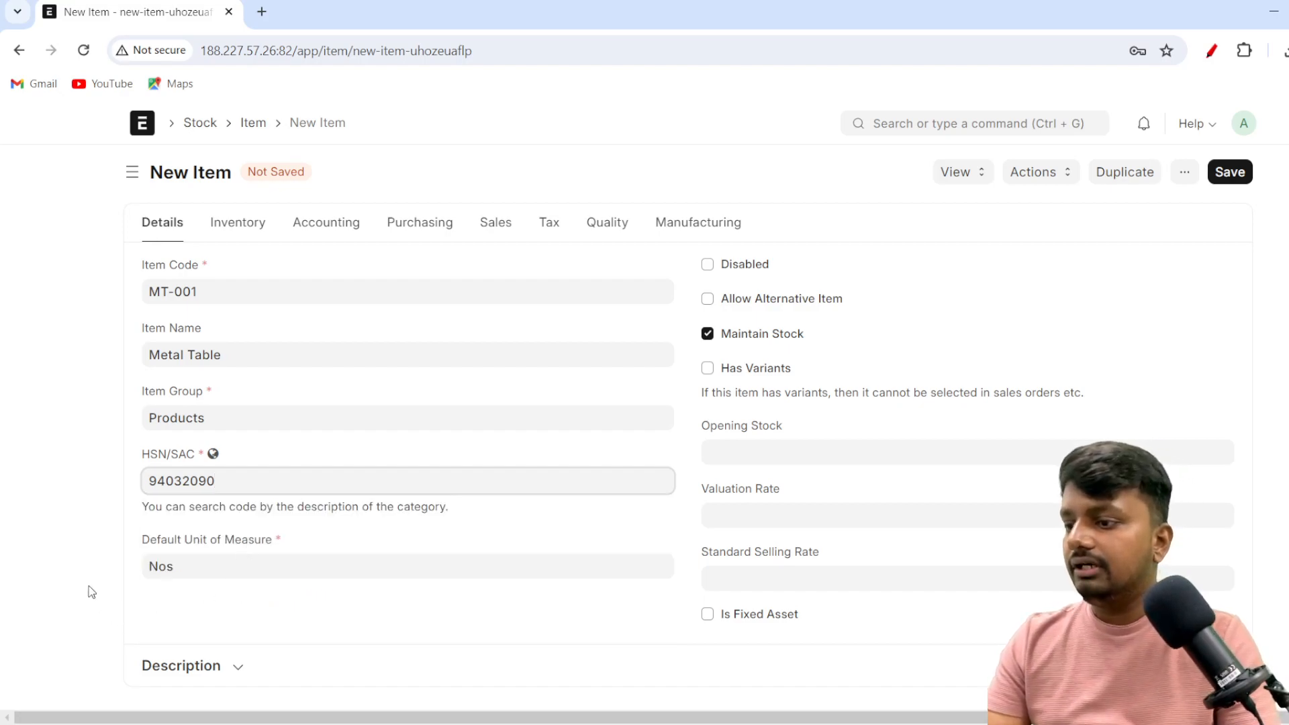
{"action": "triple_click", "coordinate": [210, 541]}
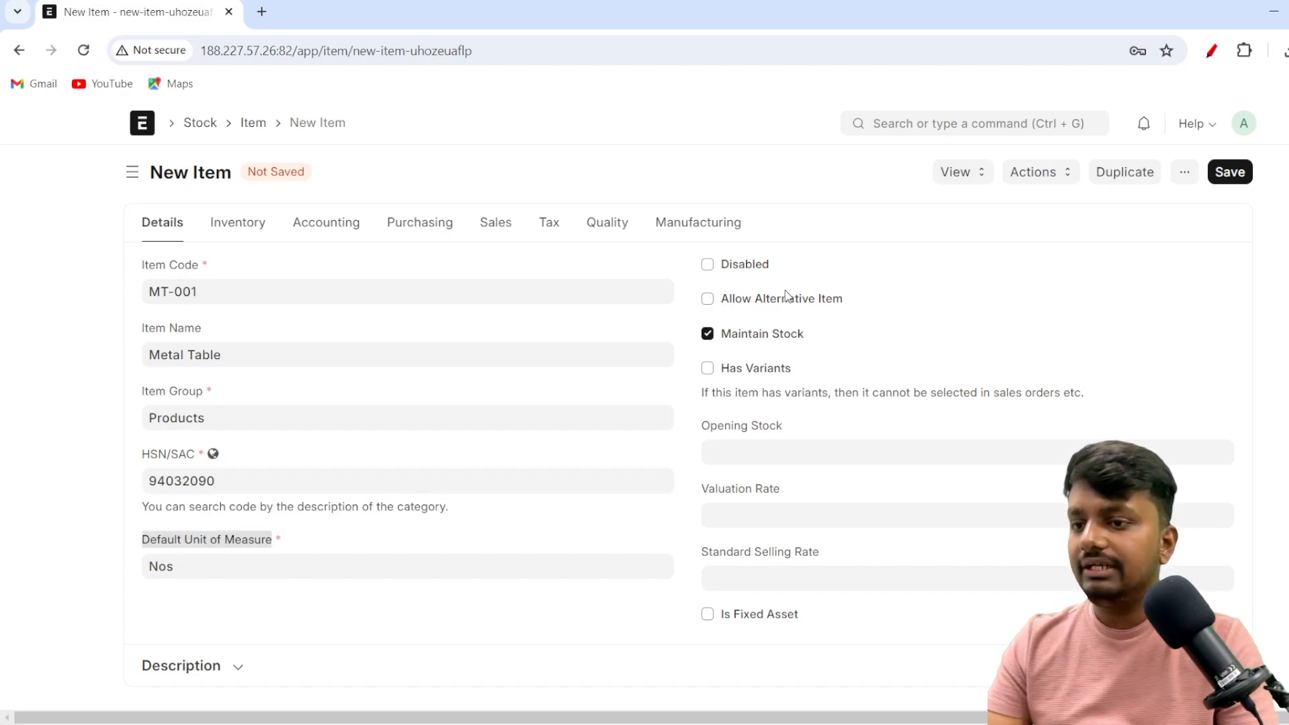
Set the opening stock to 30, valuation rate to 2500 and standard selling rate to 3500, and save the item.
{"action": "left_click", "coordinate": [734, 450]}
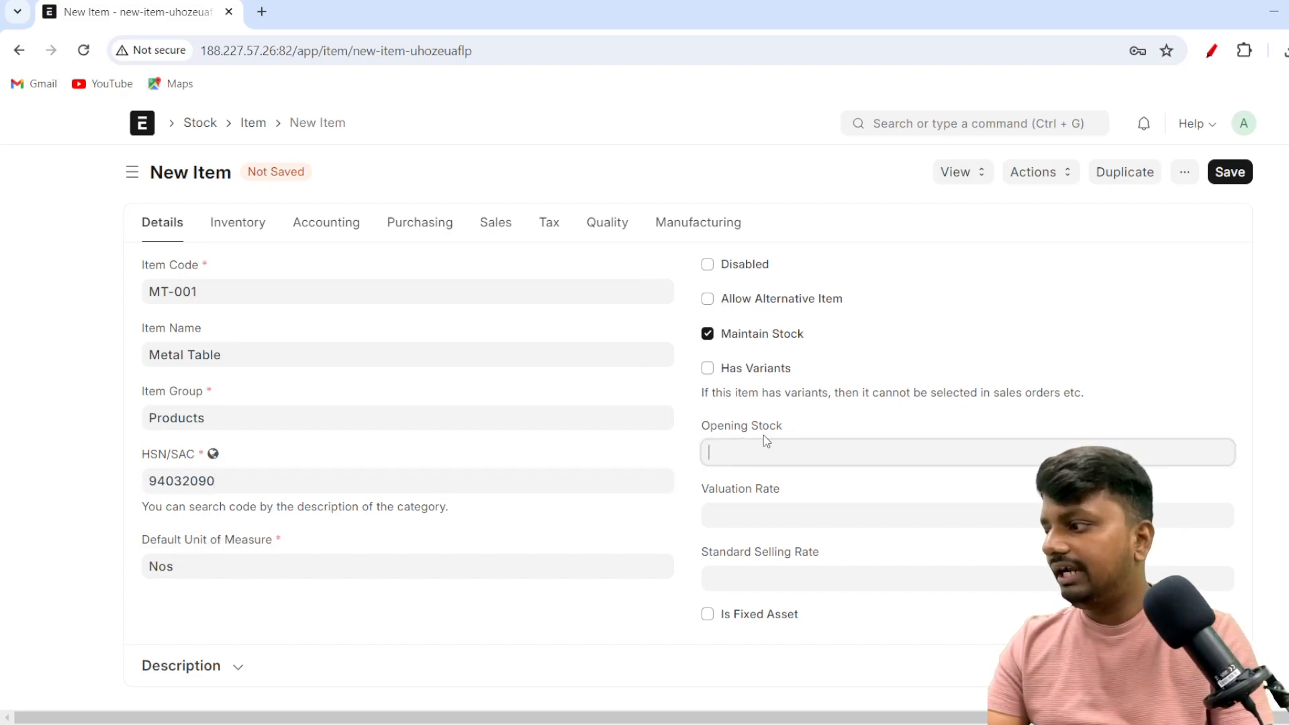
{"action": "type", "text": "30"}
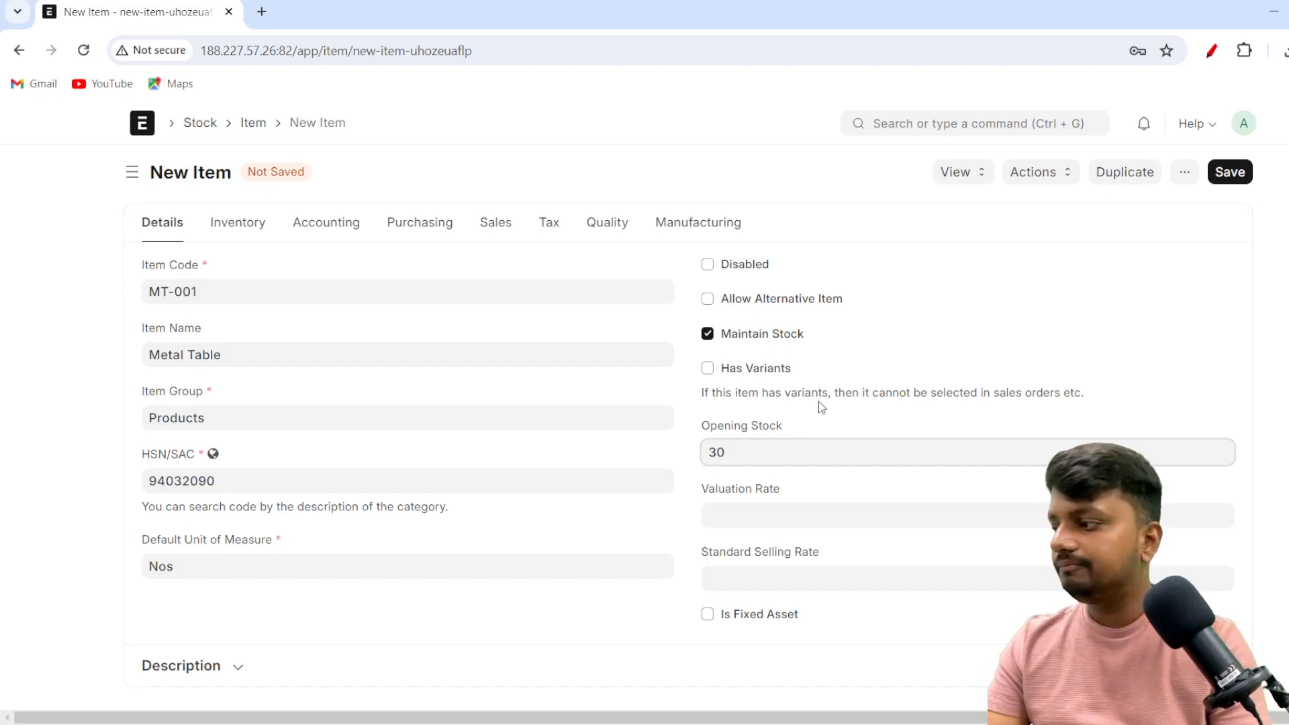
{"action": "left_click", "coordinate": [784, 522]}
{"action": "type", "text": "2,5"}
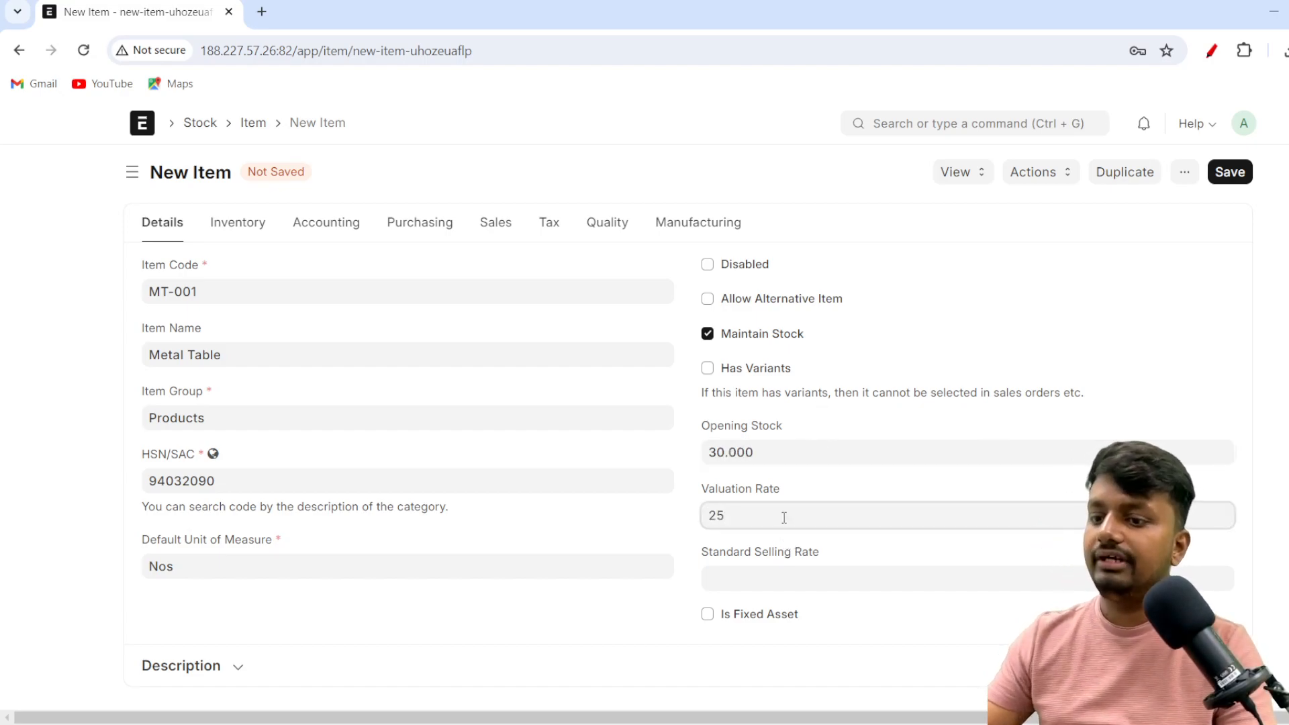
{"action": "type", "text": "00"}
{"action": "key", "text": "Tab"}
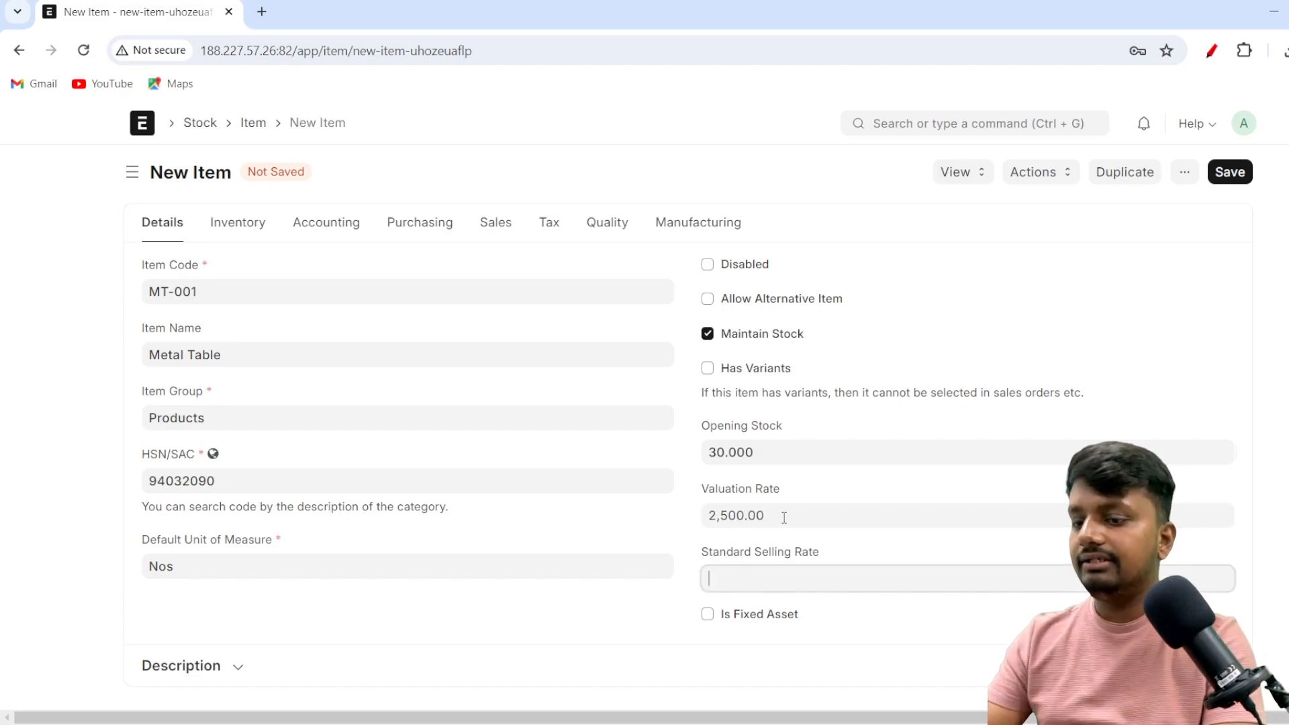
{"action": "type", "text": "3500"}
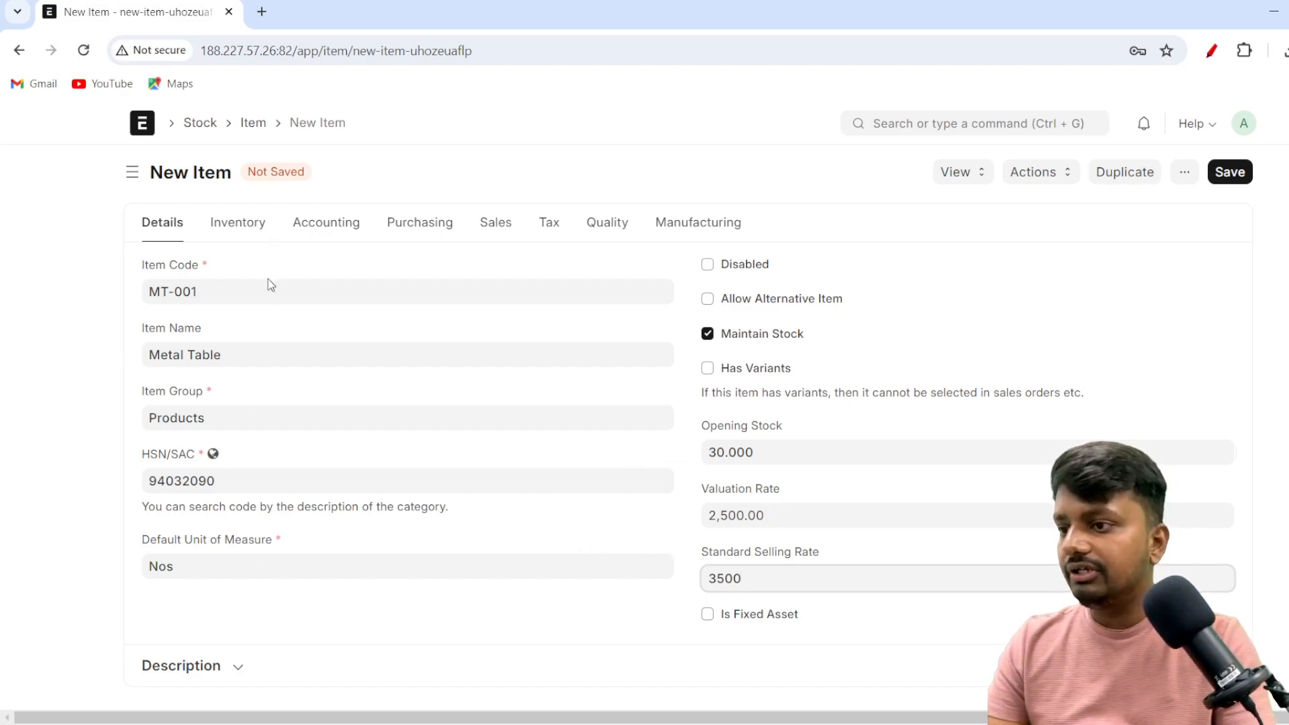
{"action": "left_click", "coordinate": [1236, 178]}
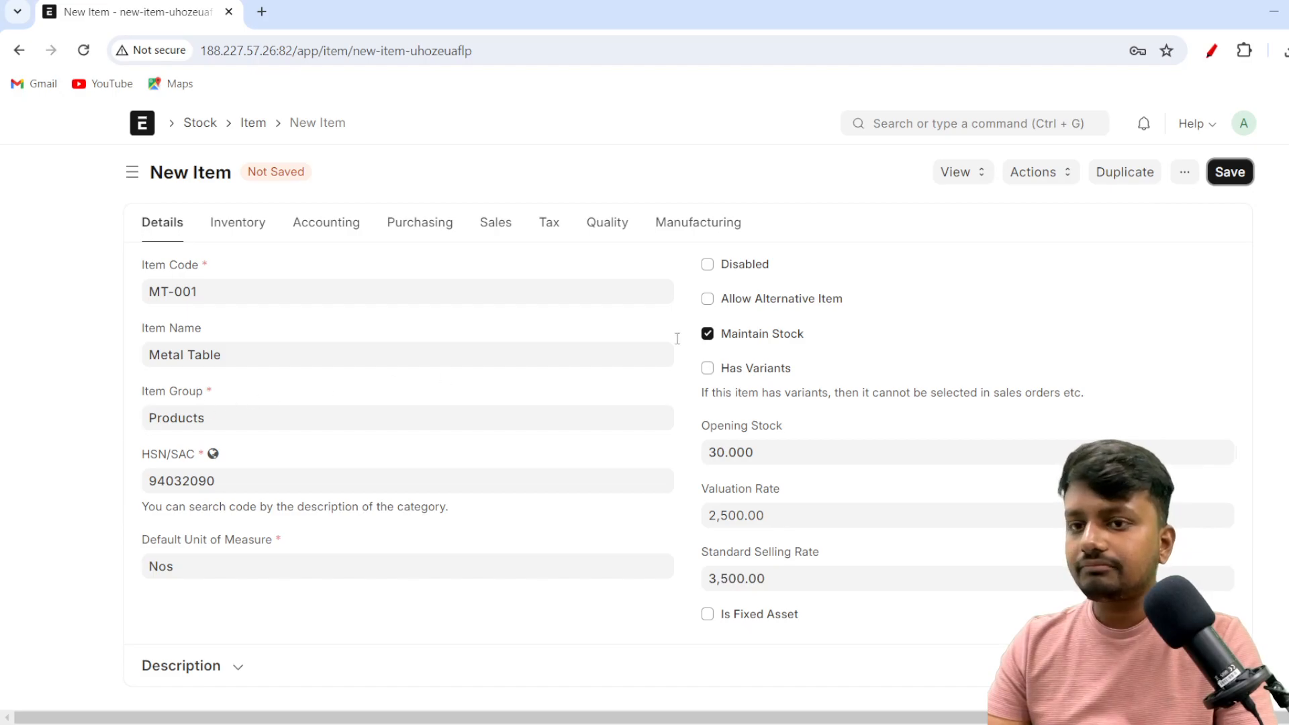
{"action": "left_click", "coordinate": [1229, 181]}
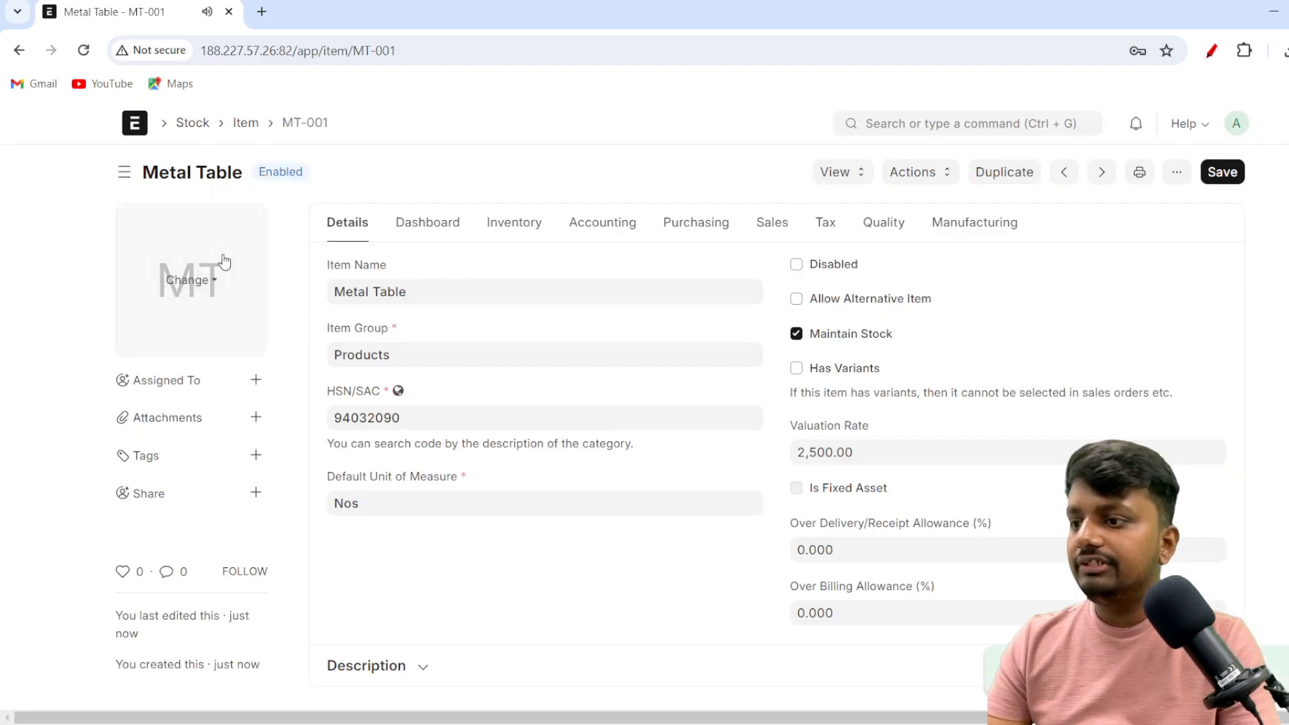
Upload metaltable.jpg from the device as the Metal Table item's image.
{"action": "scroll", "coordinate": [777, 442], "scroll_direction": "down", "scroll_amount": 3}
{"action": "scroll", "coordinate": [791, 417], "scroll_direction": "up", "scroll_amount": 3}
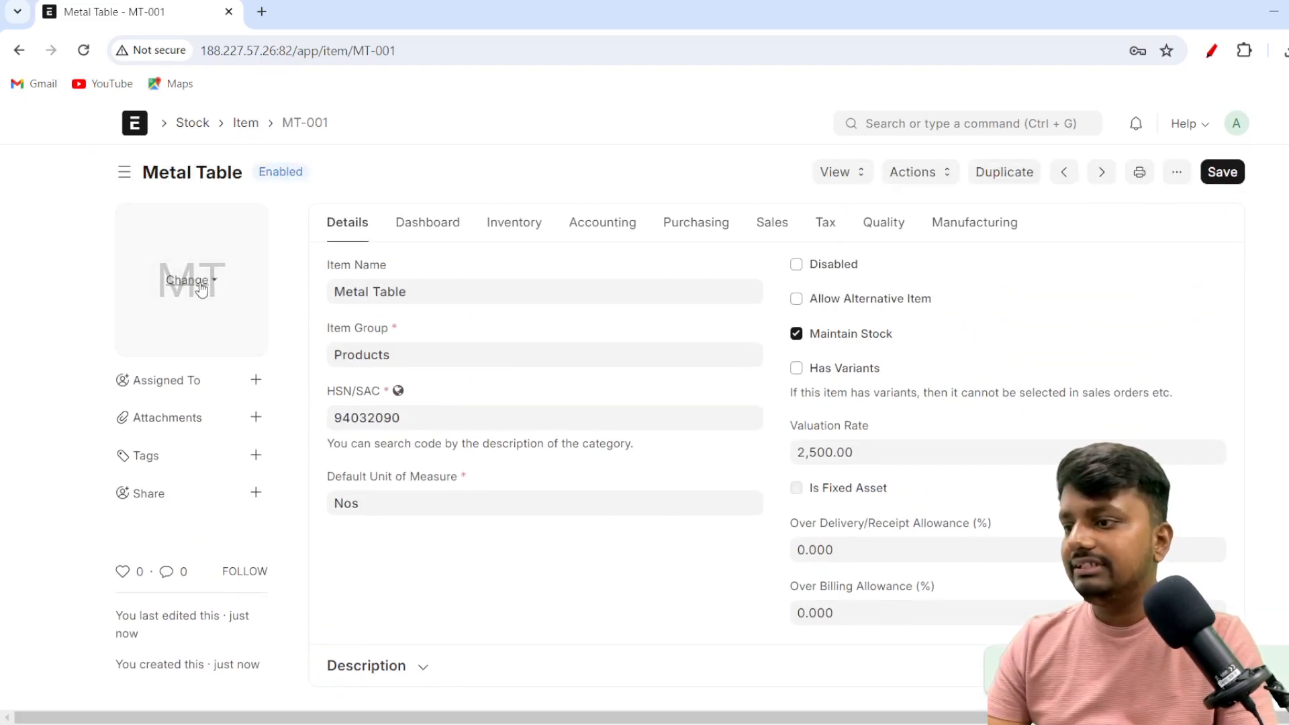
{"action": "left_click", "coordinate": [201, 284]}
{"action": "left_click", "coordinate": [217, 312]}
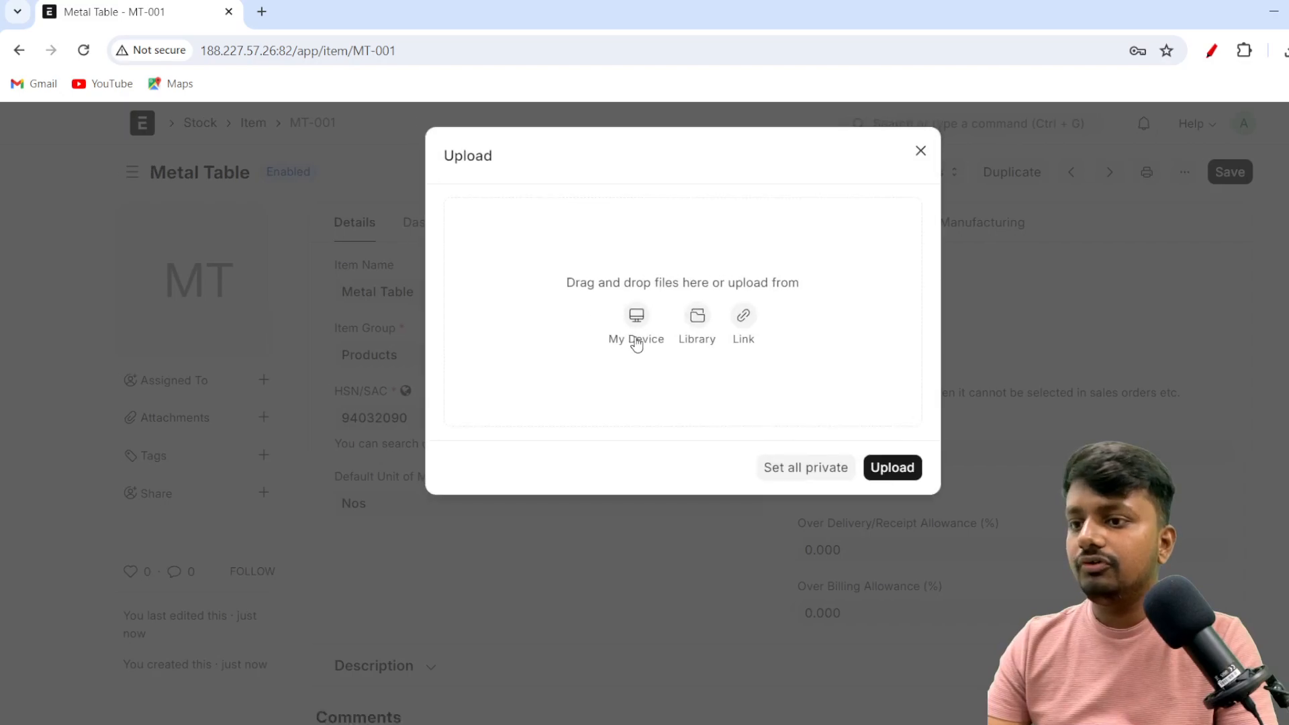
{"action": "left_click", "coordinate": [640, 325]}
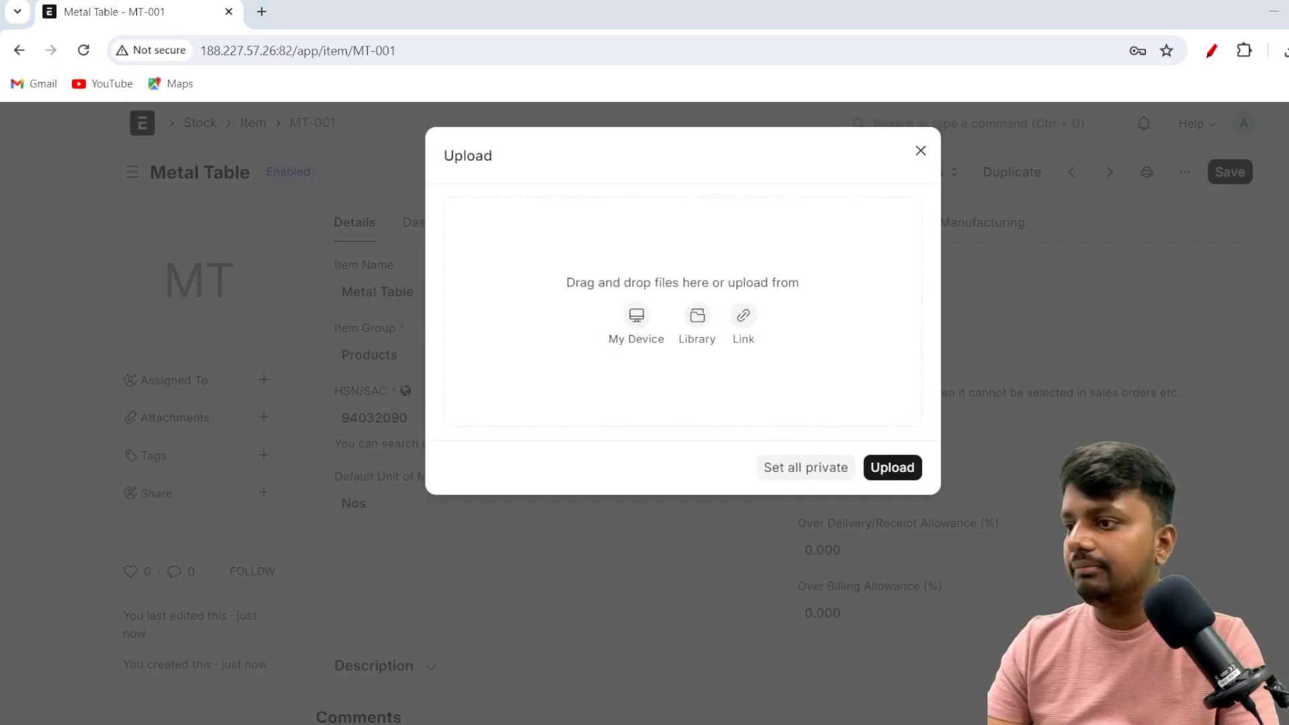
{"action": "double_click", "coordinate": [539, 406]}
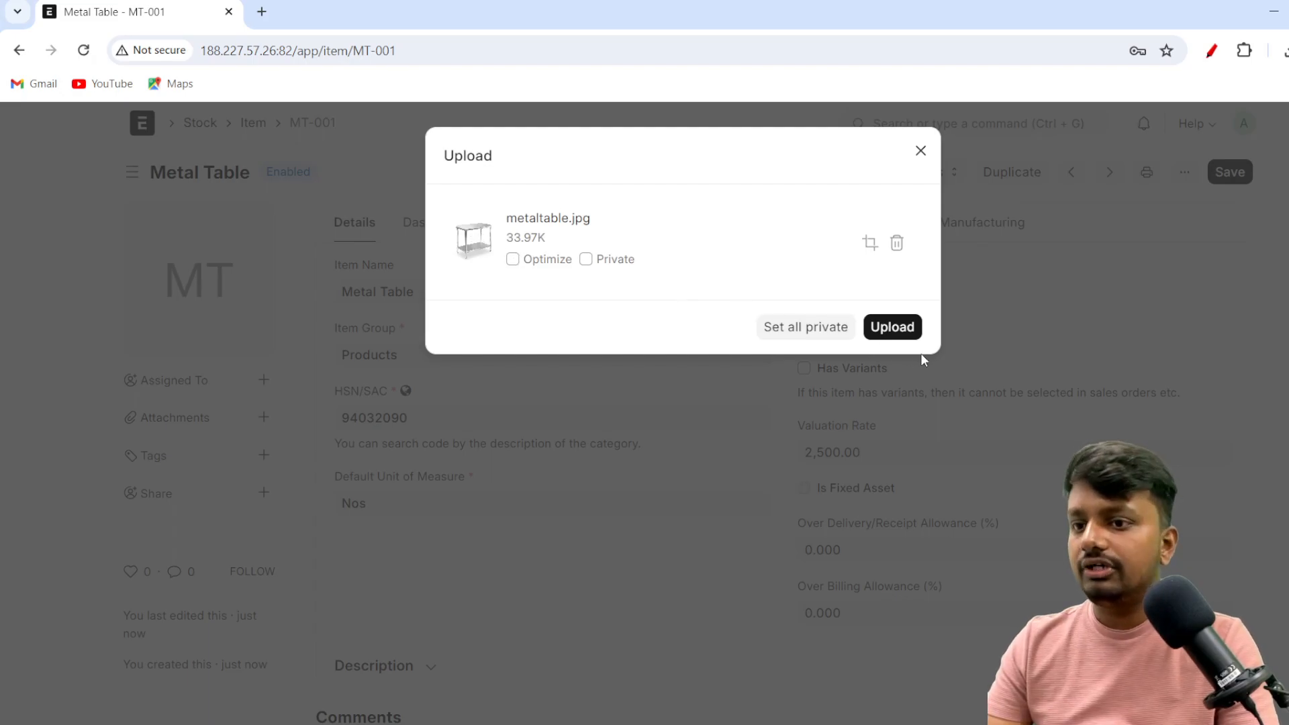
{"action": "left_click", "coordinate": [899, 338]}
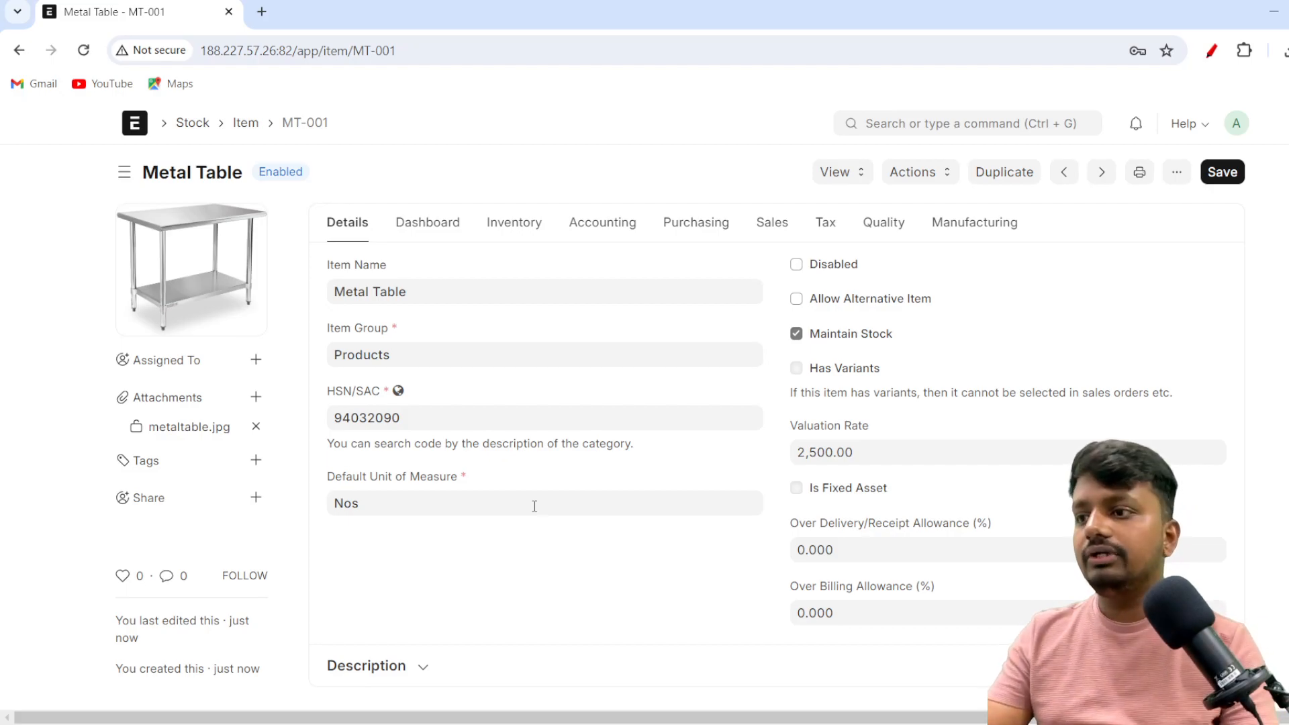
Return to the Item list and start another new item in the full form.
{"action": "left_click", "coordinate": [246, 124]}
{"action": "left_click", "coordinate": [1193, 176]}
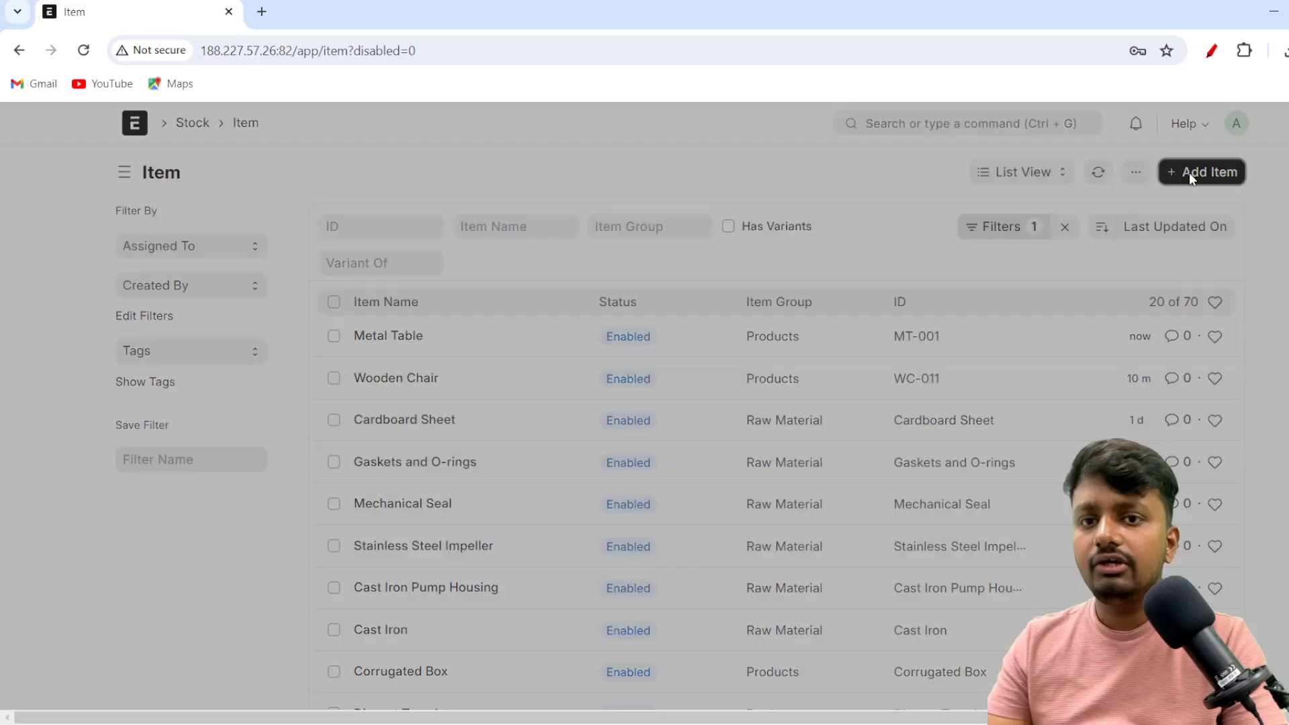
{"action": "left_click", "coordinate": [497, 584]}
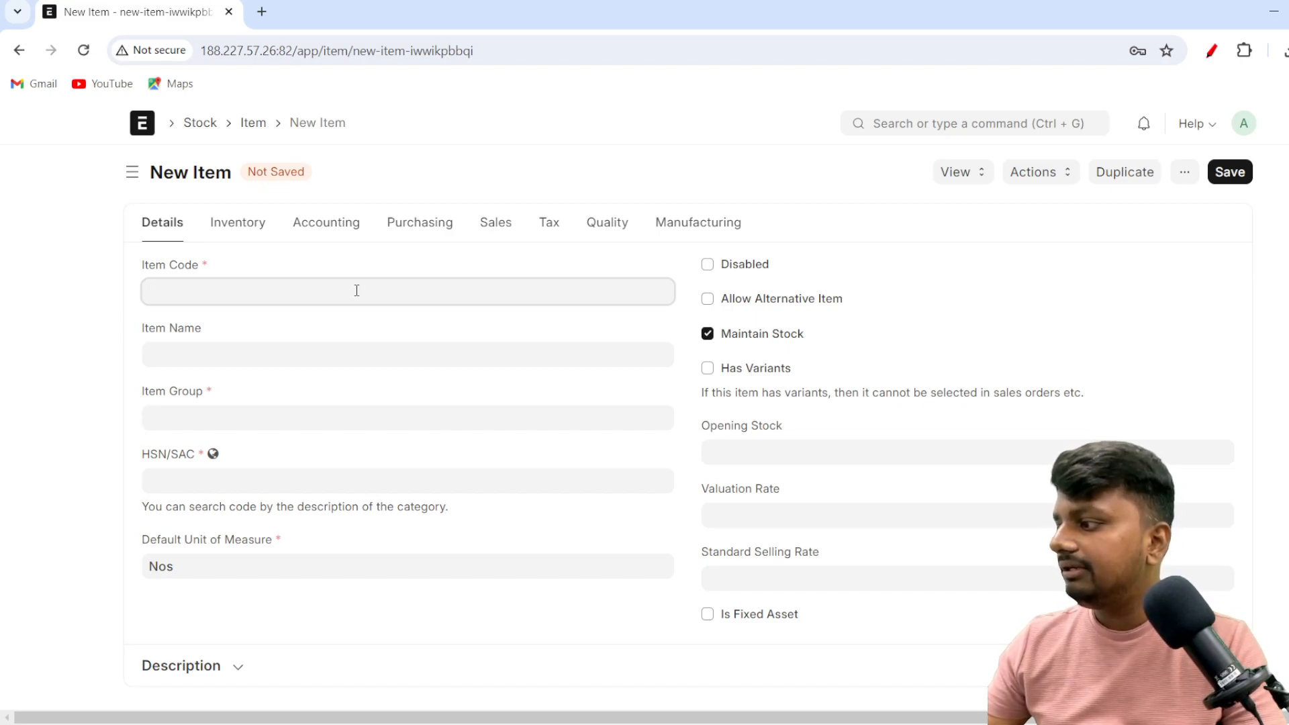
Enter MS-001 as the item code and Metal Sheet as the item name.
{"action": "left_click", "coordinate": [329, 294]}
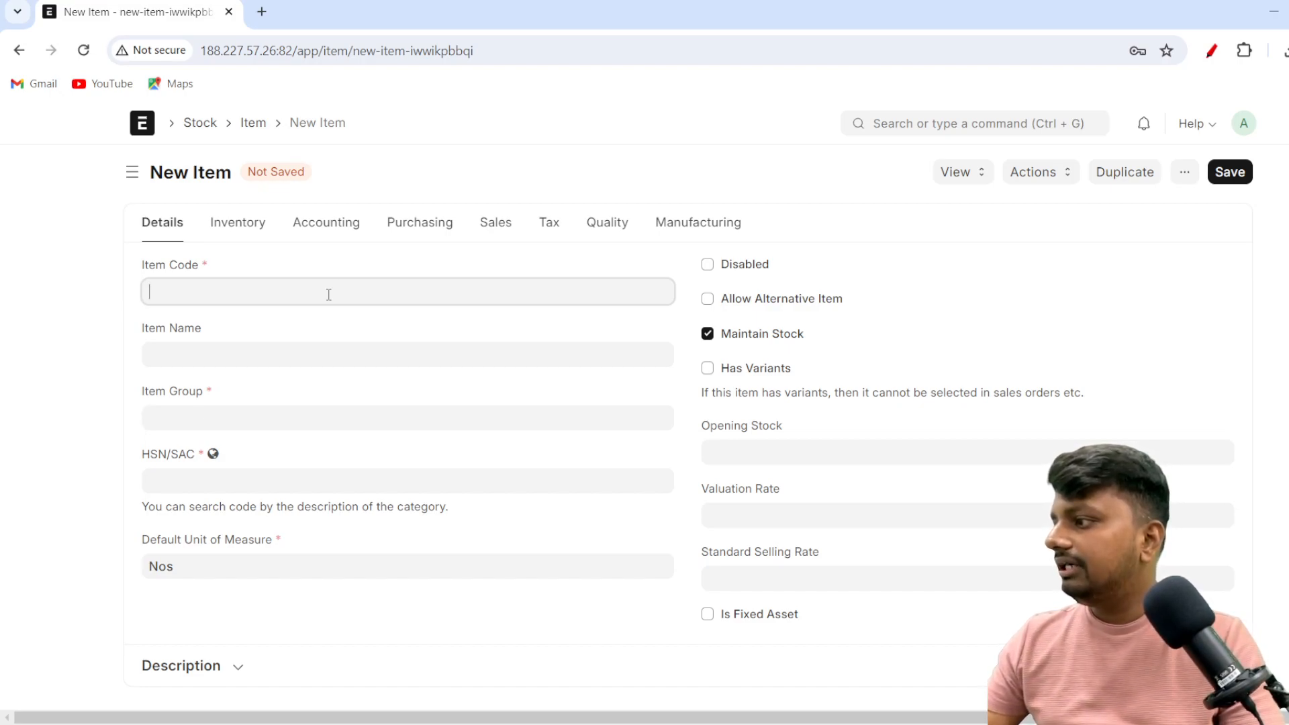
{"action": "type", "text": "MS-001"}
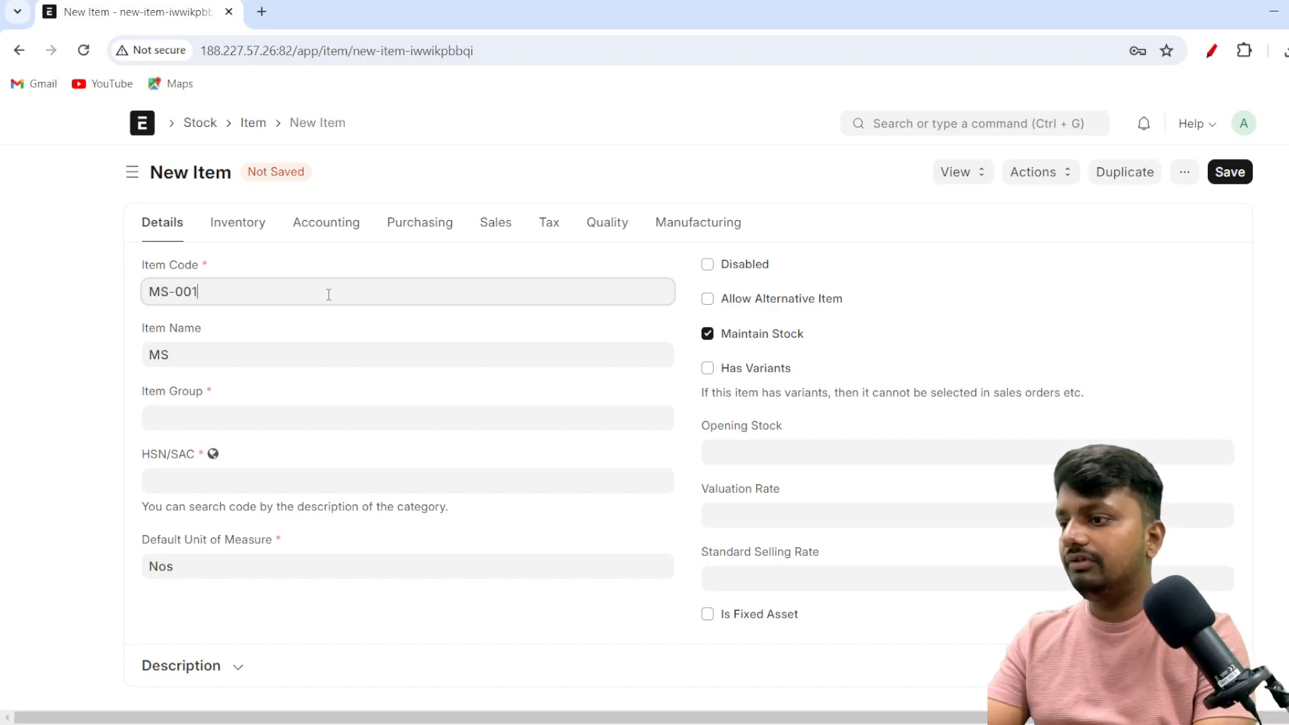
{"action": "key", "text": "Tab"}
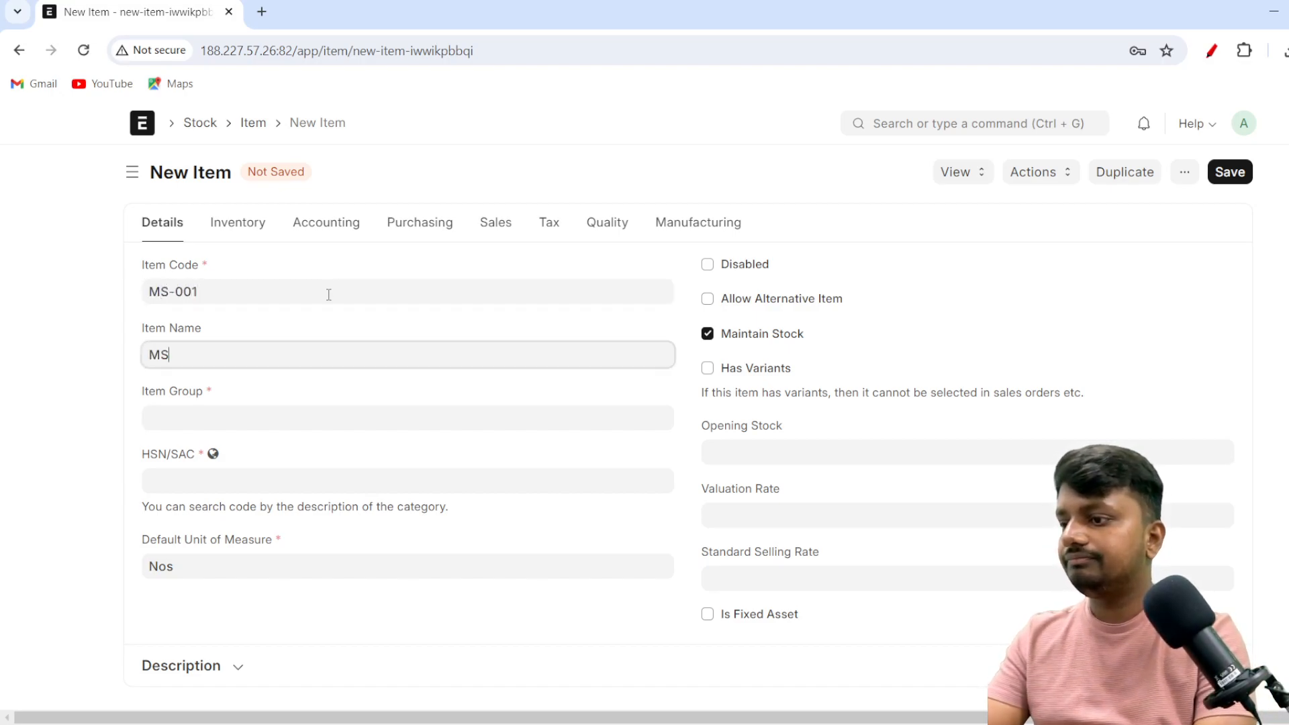
{"action": "type", "text": "Metal Sheet"}
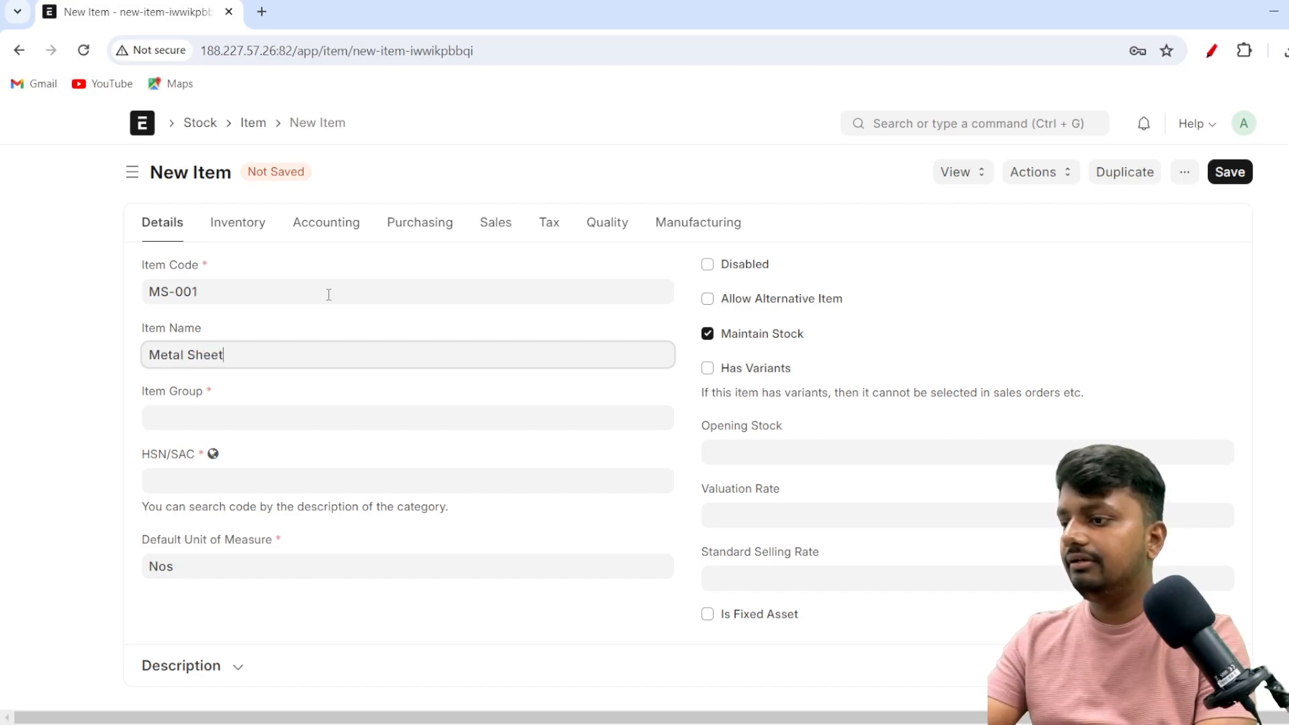
Set the Metal Sheet's item group to Raw Material.
{"action": "key", "text": "Tab"}
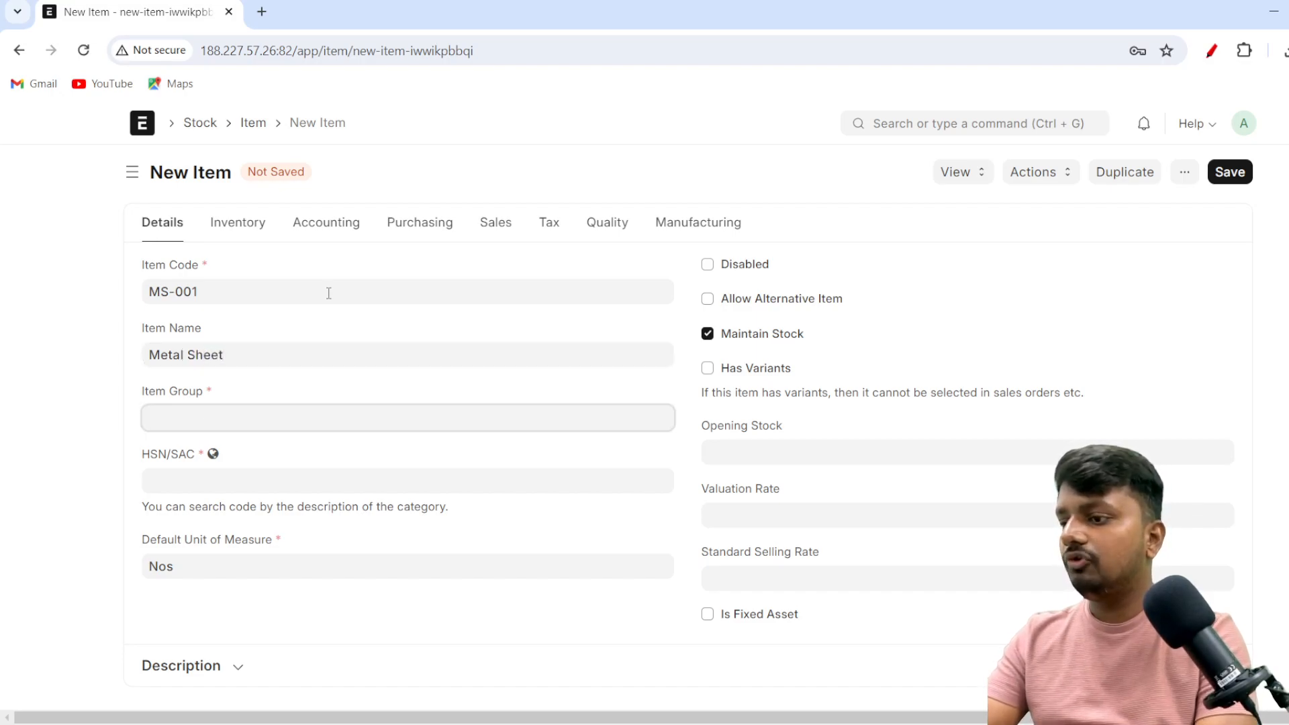
{"action": "type", "text": "raw"}
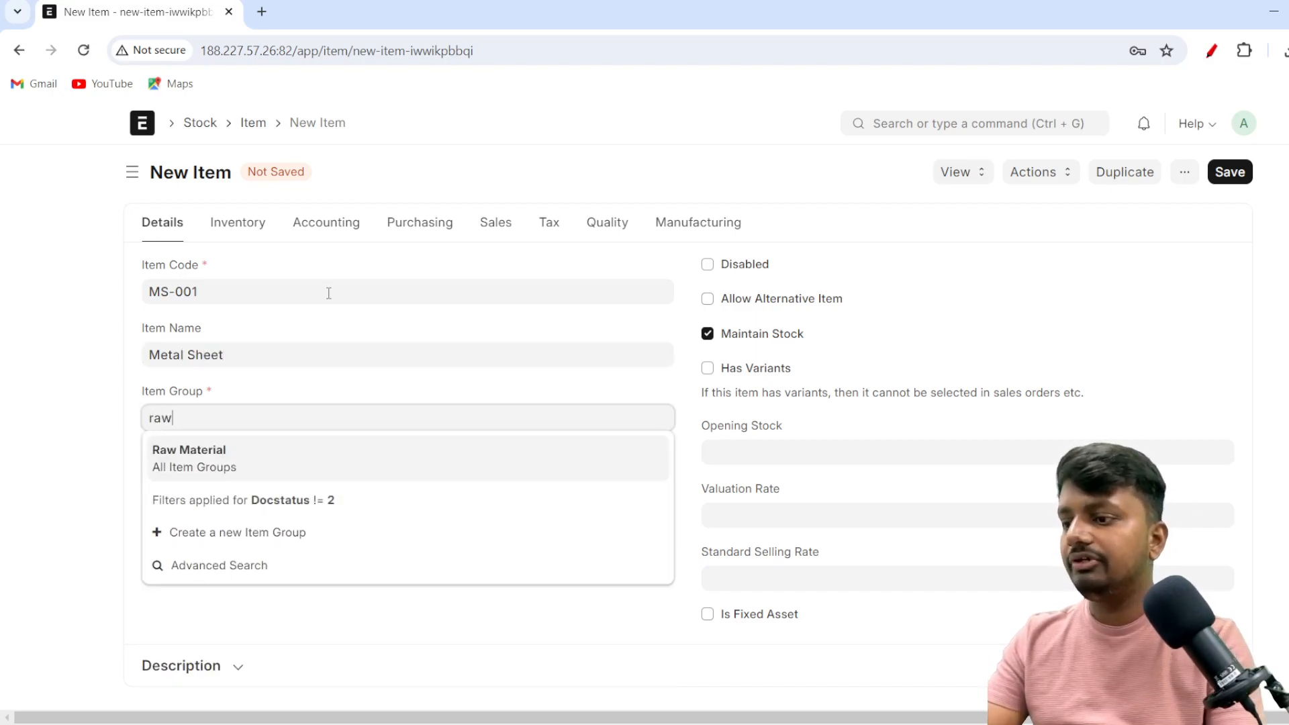
{"action": "left_click", "coordinate": [264, 454]}
Try to find HSN/SAC code 72085100 for the Metal Sheet, shorten it to 720851, and clear the entry.
{"action": "left_click", "coordinate": [212, 479]}
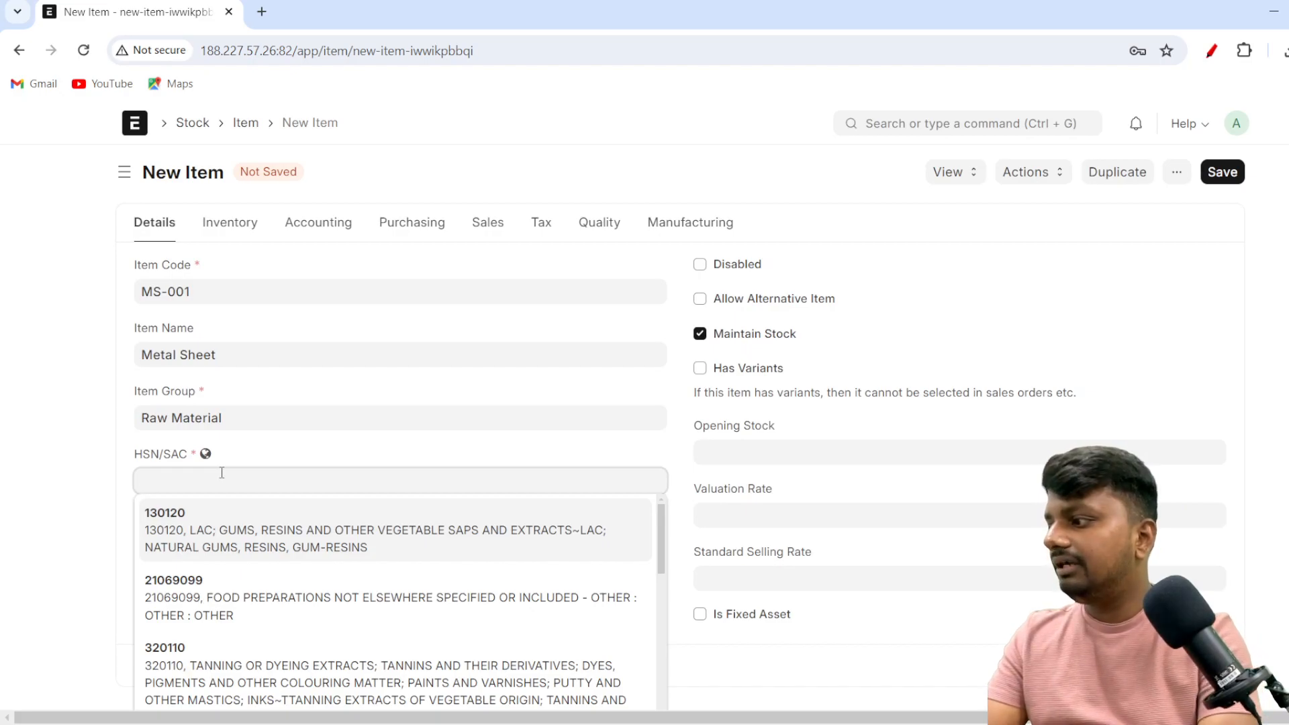
{"action": "type", "text": "720"}
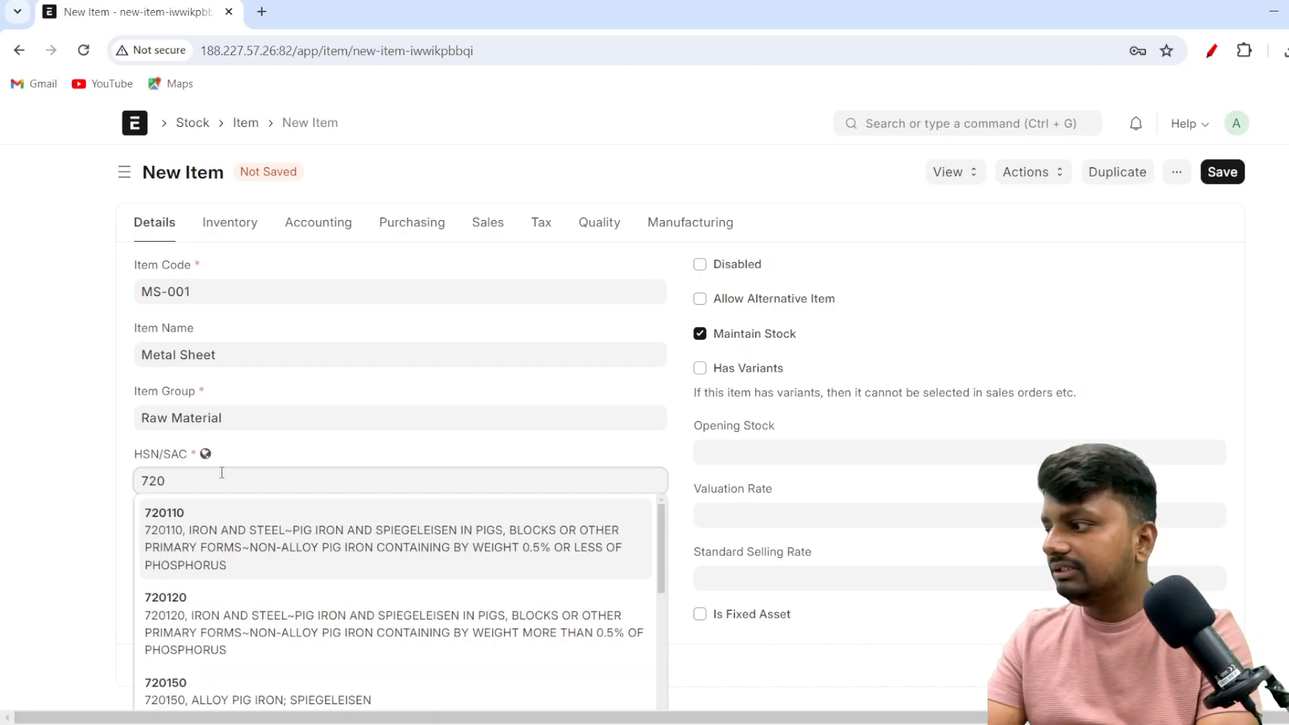
{"action": "type", "text": "85"}
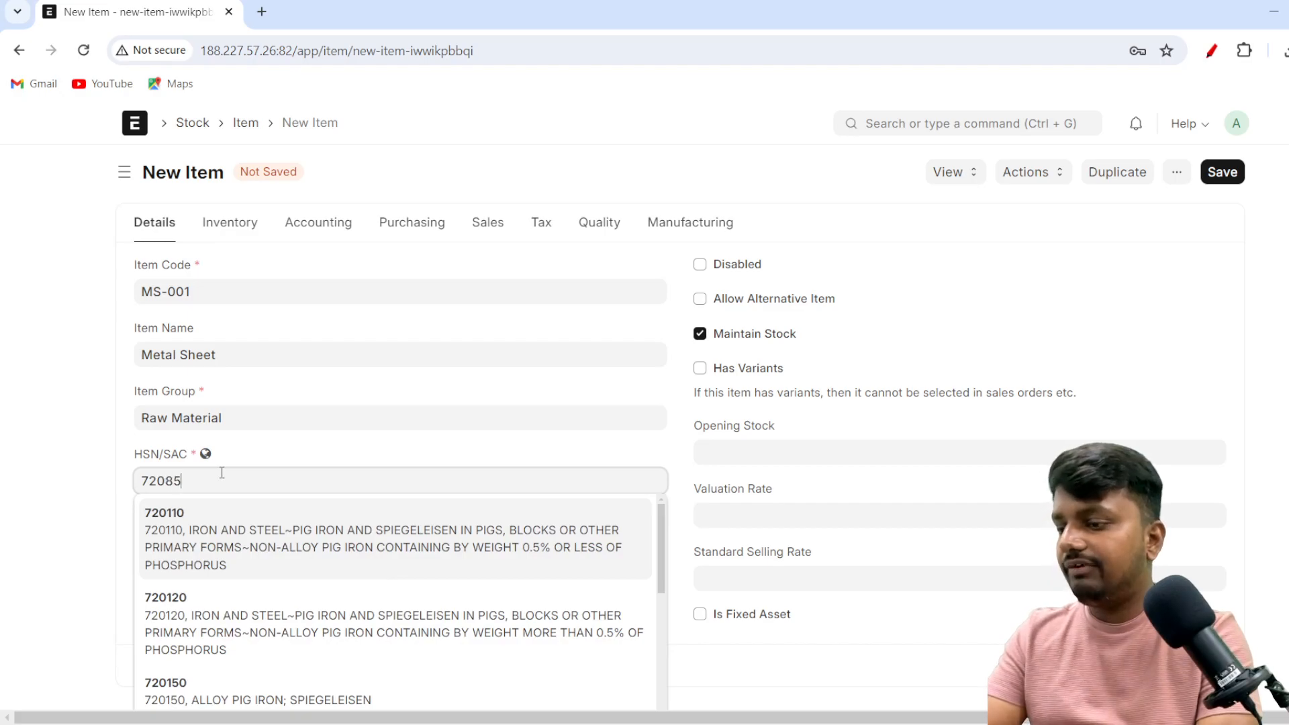
{"action": "type", "text": "100"}
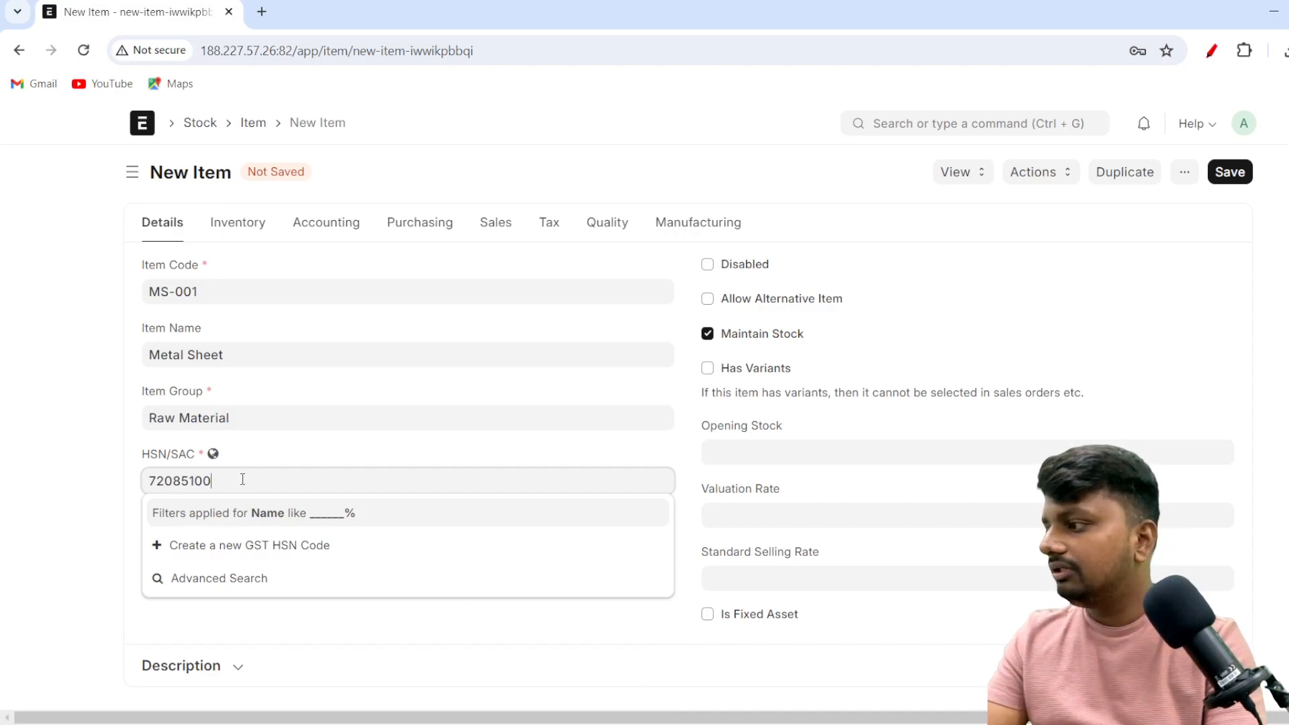
{"action": "key", "text": "BackSpace"}
{"action": "key", "text": "BackSpace"}
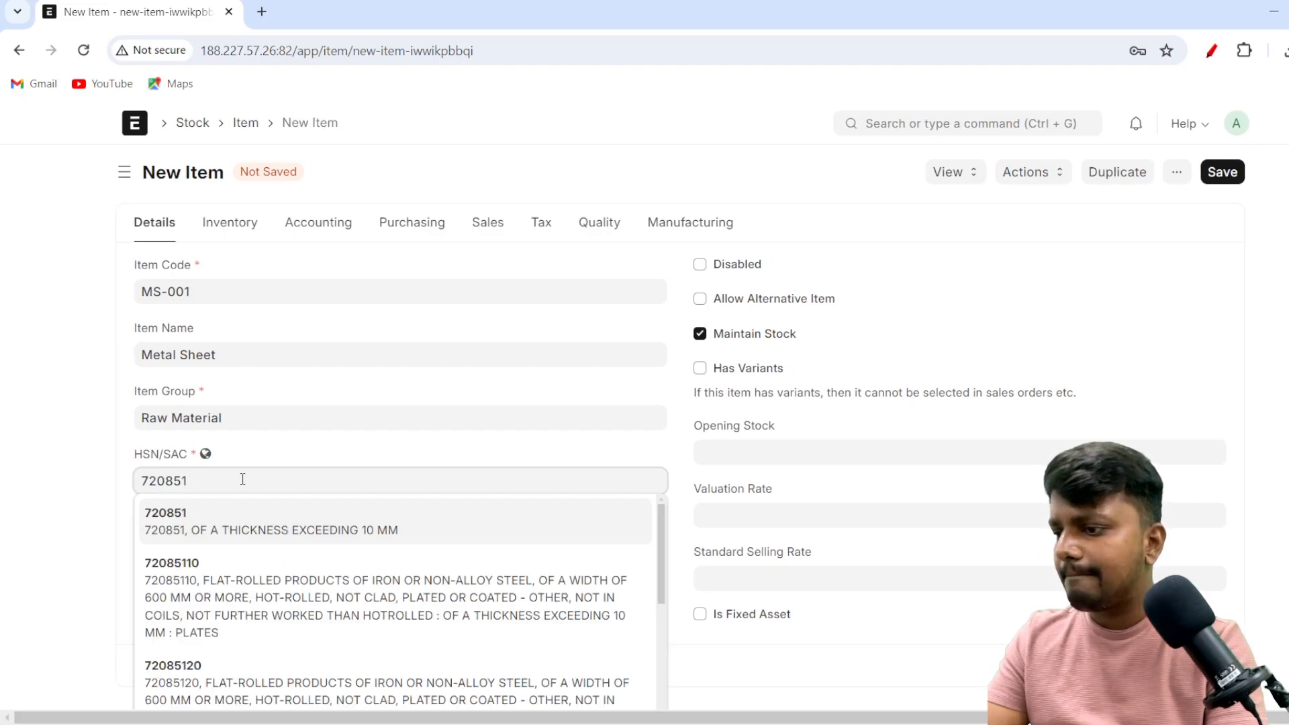
{"action": "key", "text": "BackSpace"}
{"action": "key", "text": "BackSpace"}
{"action": "key", "text": "BackSpace"}
{"action": "key", "text": "BackSpace"}
{"action": "key", "text": "BackSpace"}
{"action": "key", "text": "BackSpace"}
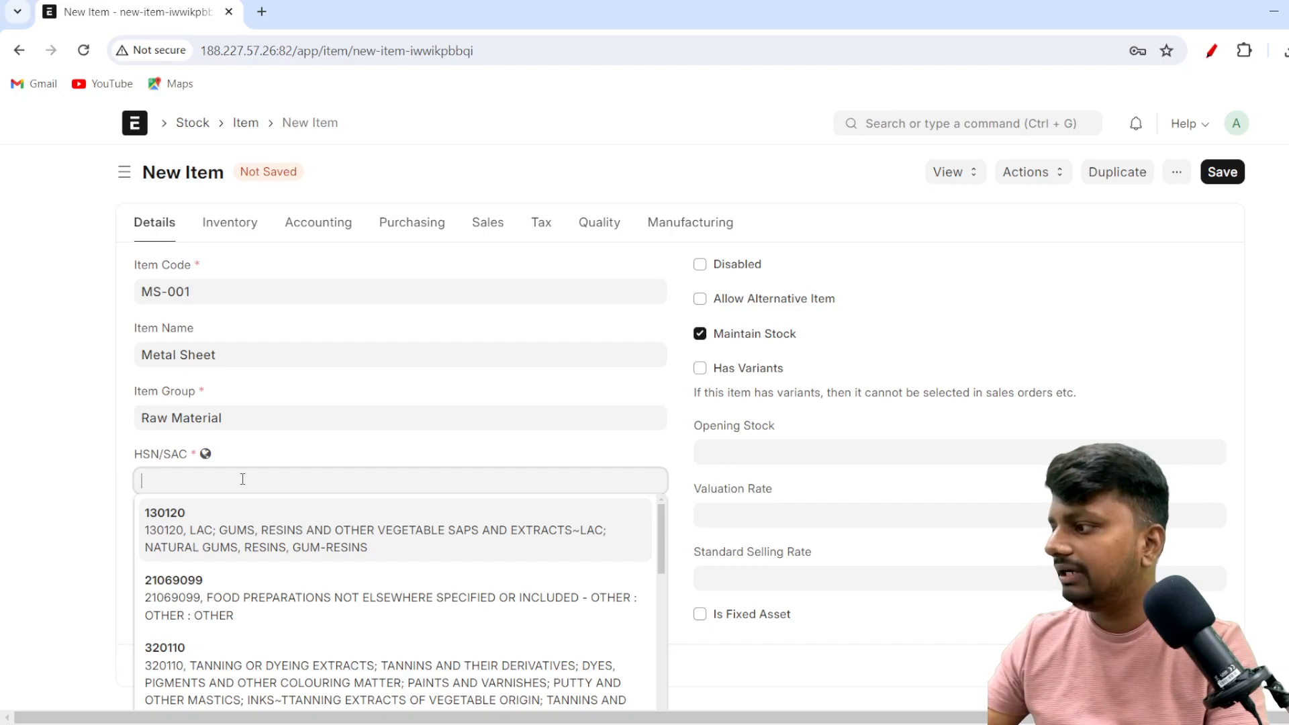
Set the Metal Sheet's HSN/SAC code to 94032090, the entry for other metal furniture.
{"action": "type", "text": "940"}
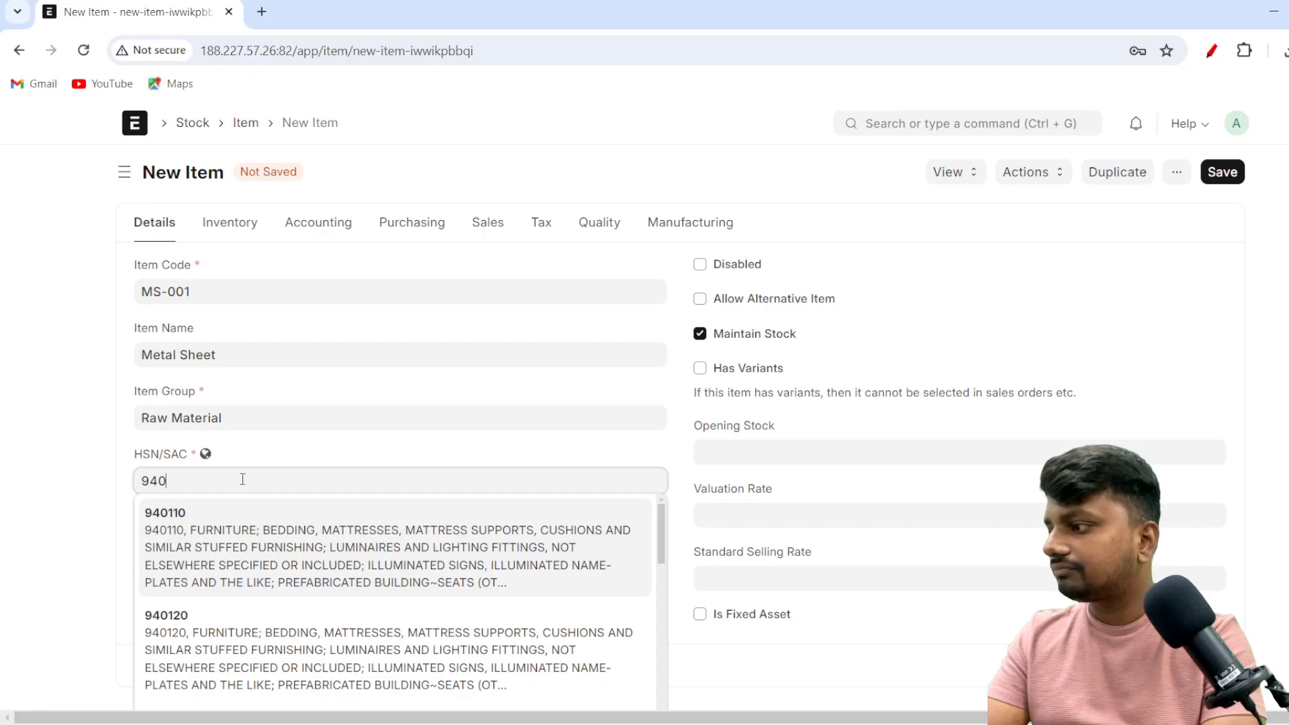
{"action": "type", "text": "32"}
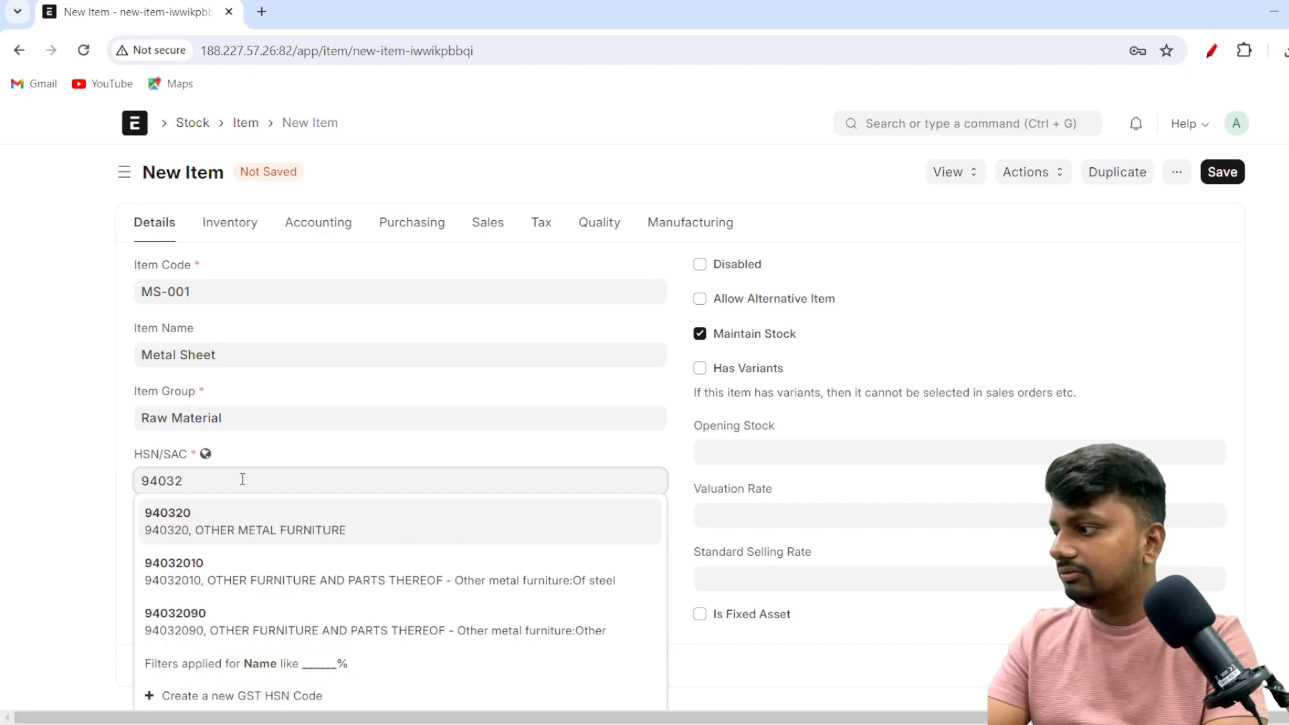
{"action": "type", "text": "090"}
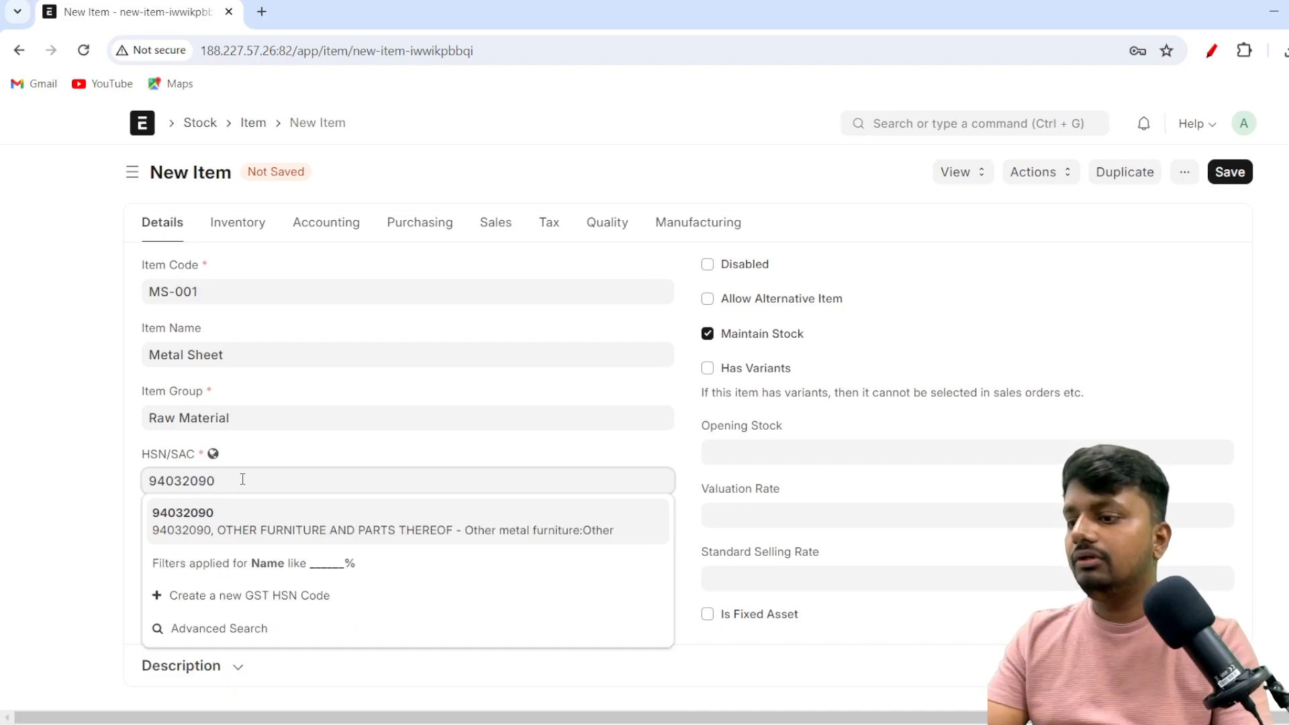
{"action": "left_click", "coordinate": [464, 531]}
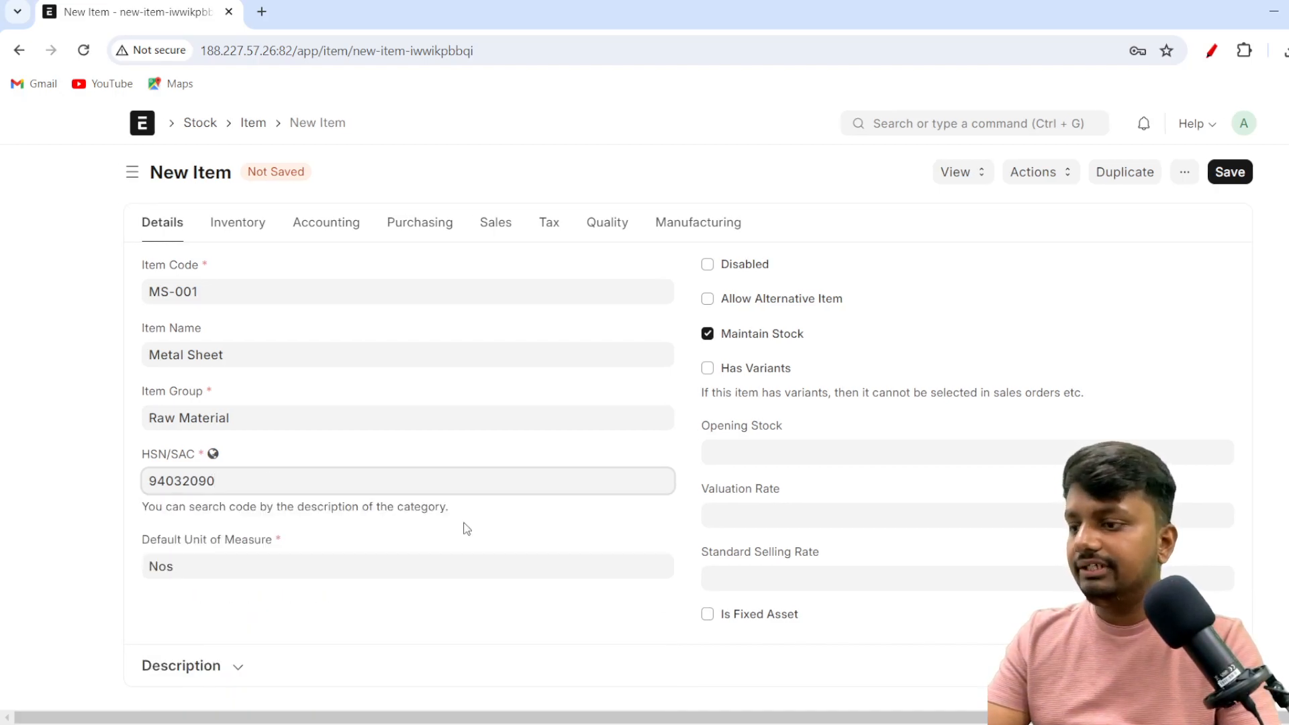
{"action": "left_click", "coordinate": [750, 445]}
{"action": "type", "text": "400"}
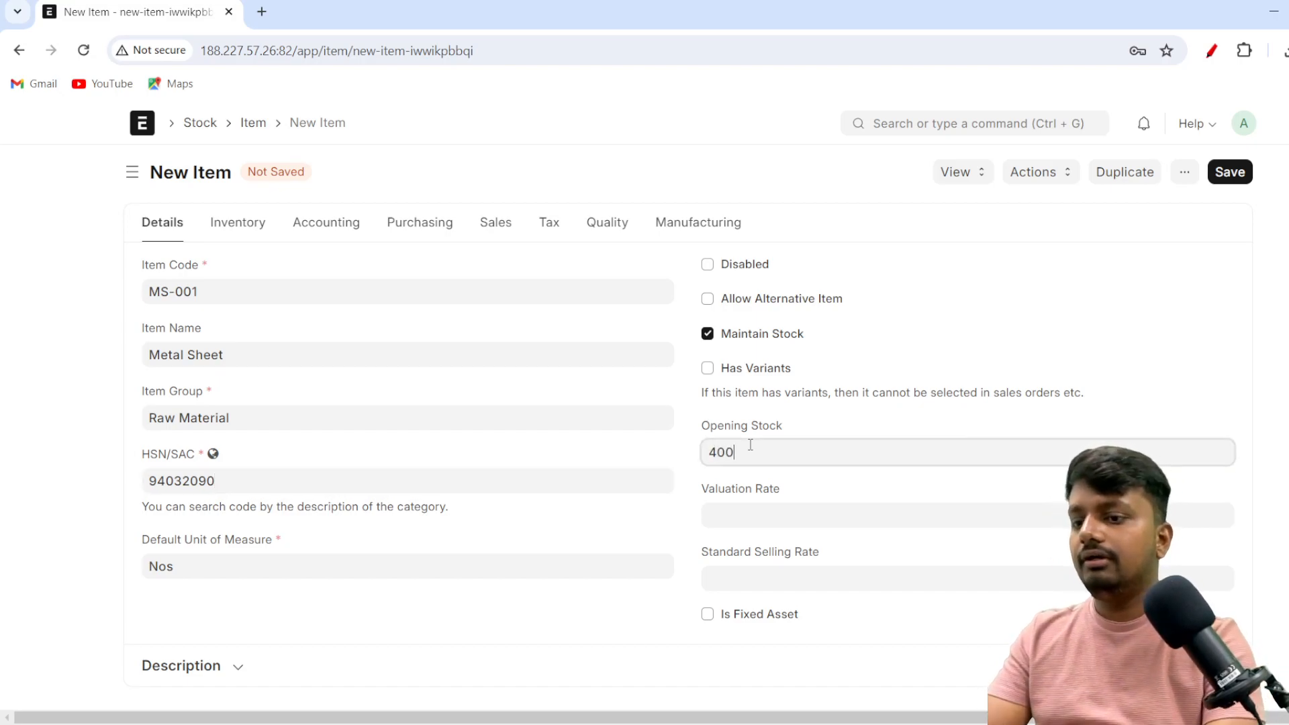
{"action": "key", "text": "Tab"}
{"action": "type", "text": "5"}
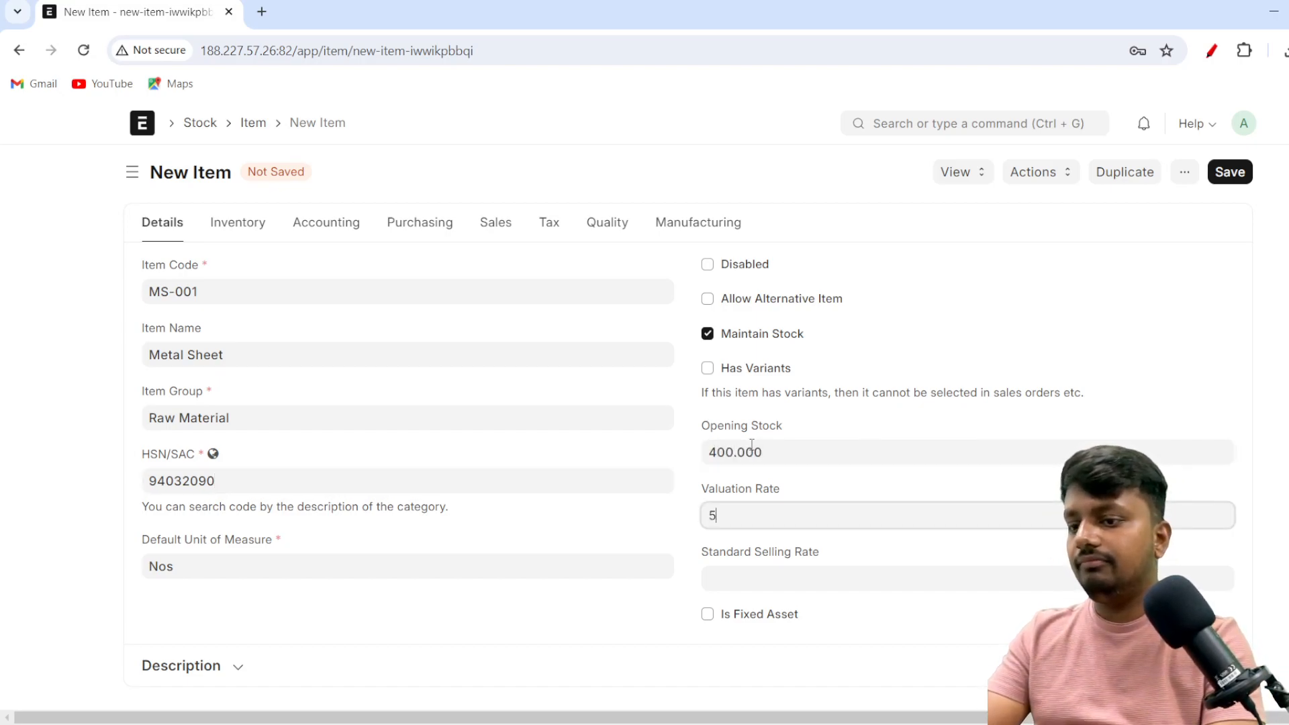
Set the Metal Sheet's opening stock to 100, valuation rate to 400 and standard selling rate to 500.
{"action": "left_click", "coordinate": [752, 445]}
{"action": "key", "text": "ctrl+a"}
{"action": "key", "text": "BackSpace"}
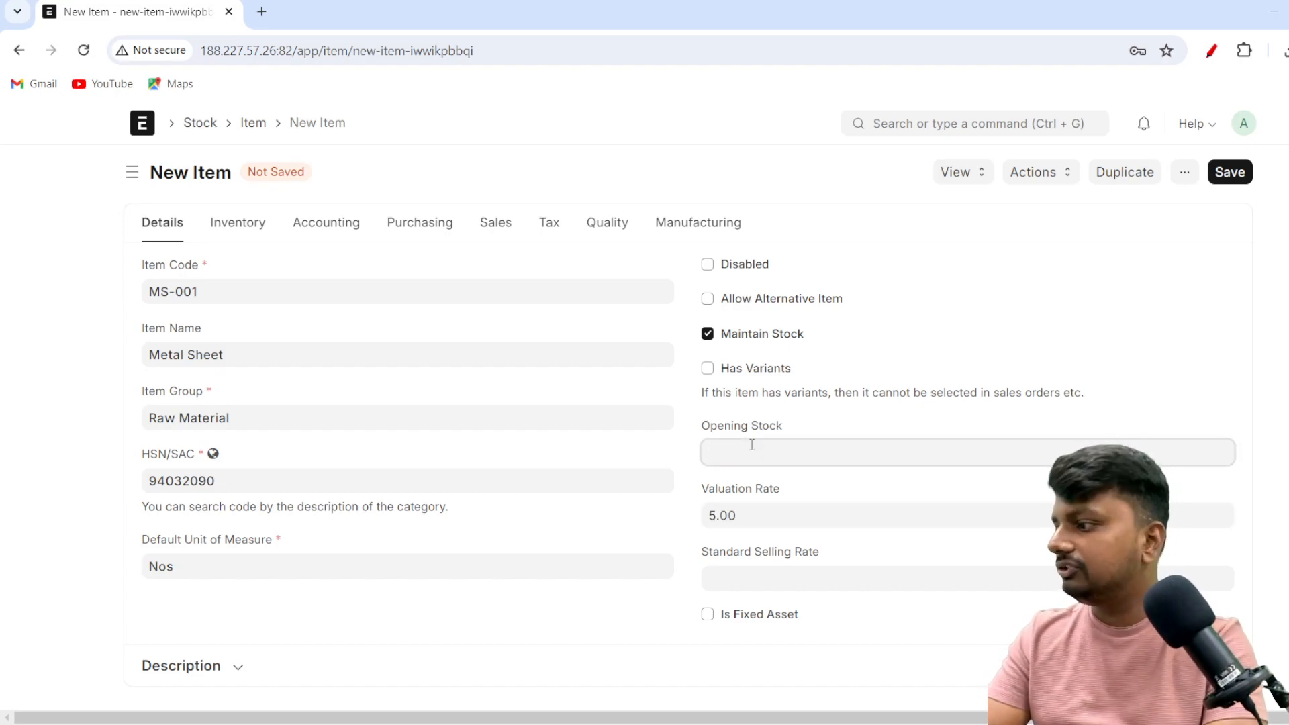
{"action": "type", "text": "100"}
{"action": "key", "text": "Tab"}
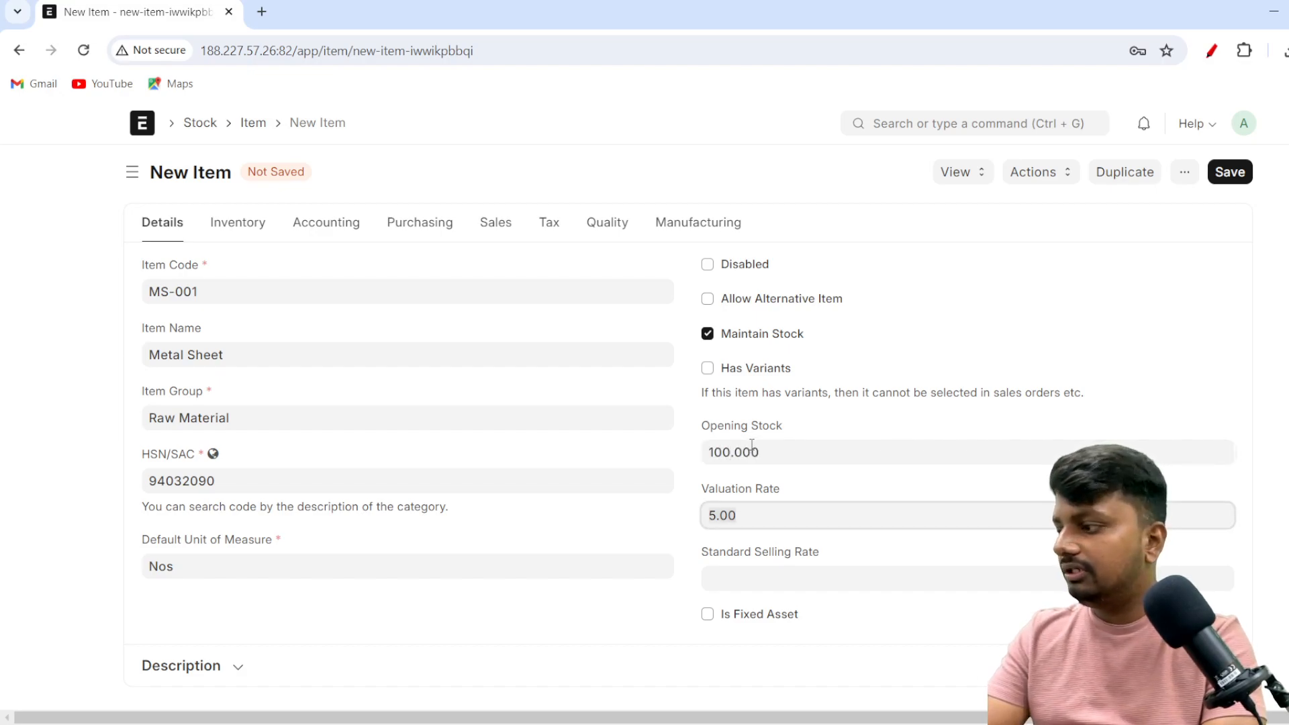
{"action": "type", "text": "4000"}
{"action": "key", "text": "Tab"}
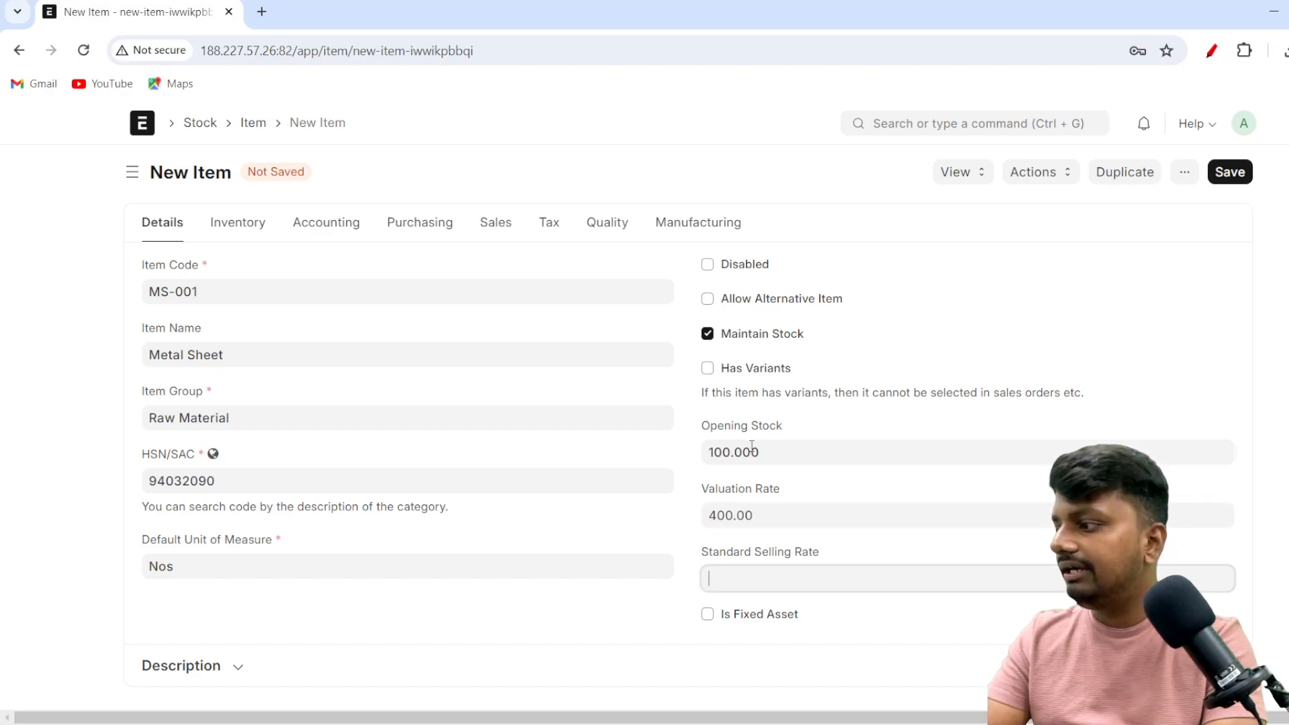
{"action": "type", "text": "5000"}
{"action": "key", "text": "BackSpace"}
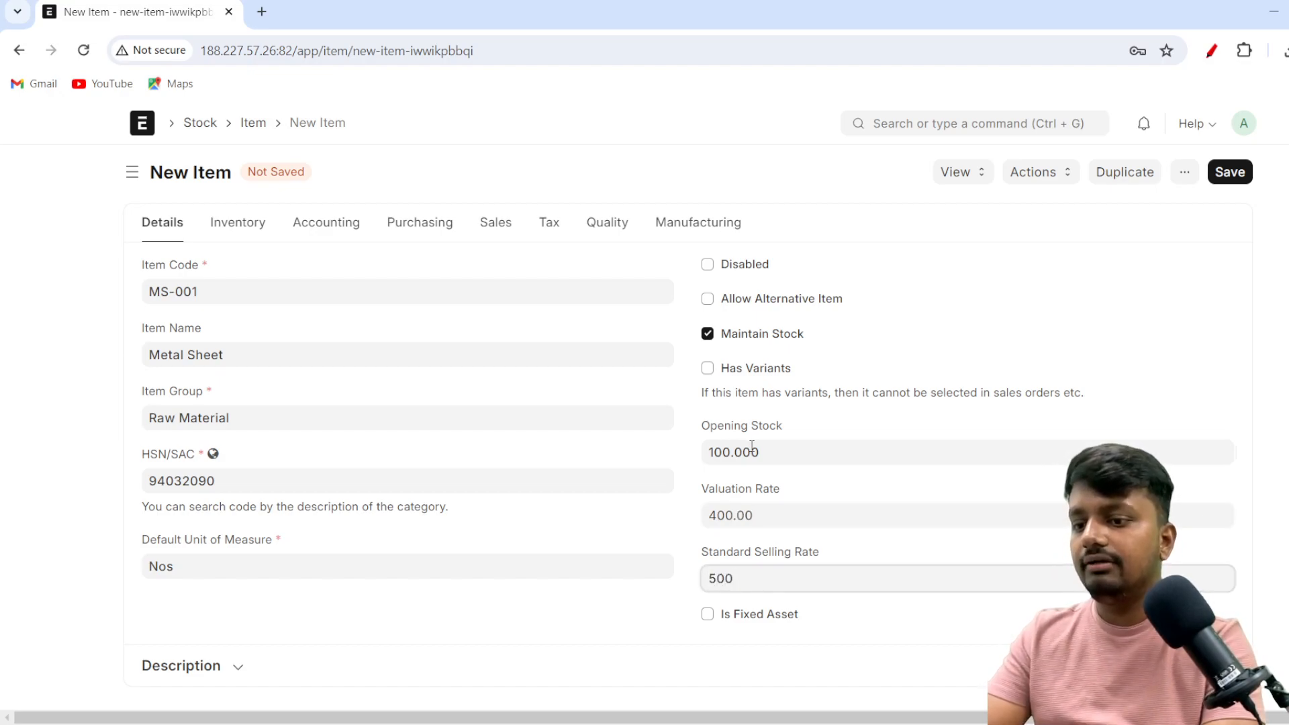
{"action": "left_click", "coordinate": [510, 621]}
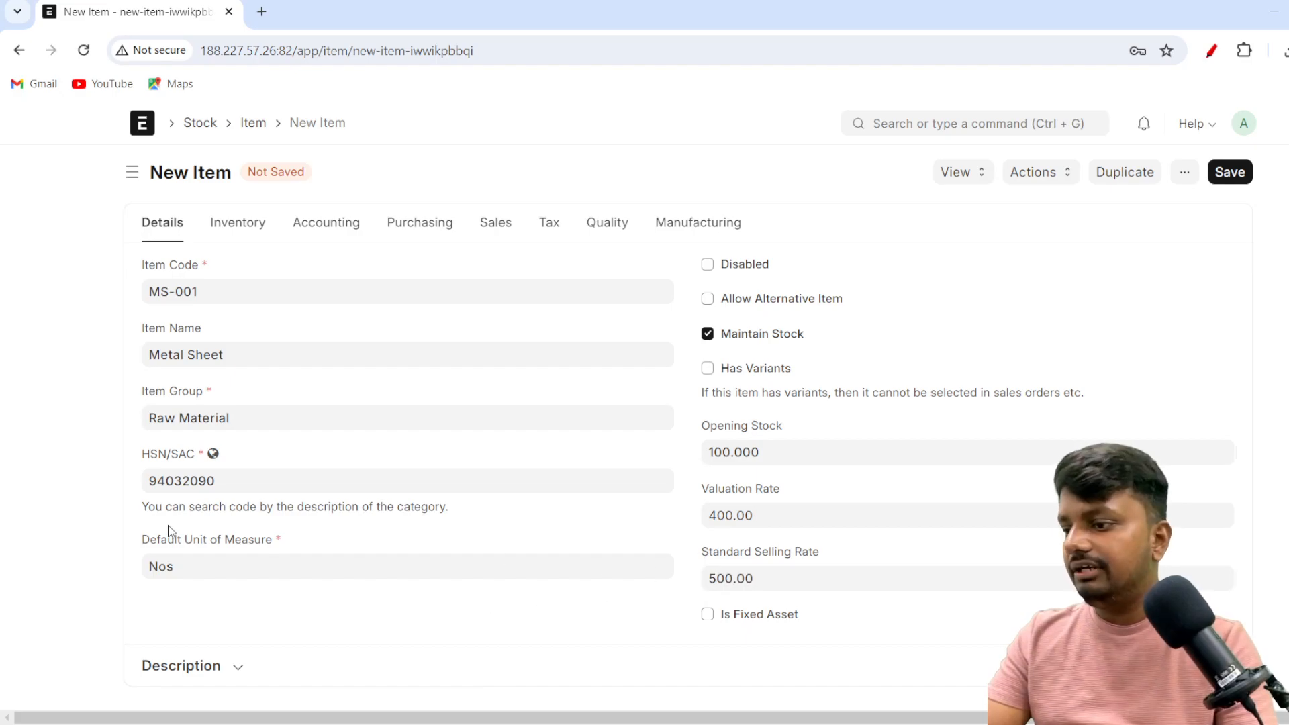
Save the Metal Sheet item, keeping Nos as its default unit of measure.
{"action": "left_click", "coordinate": [184, 565]}
{"action": "left_click", "coordinate": [1232, 175]}
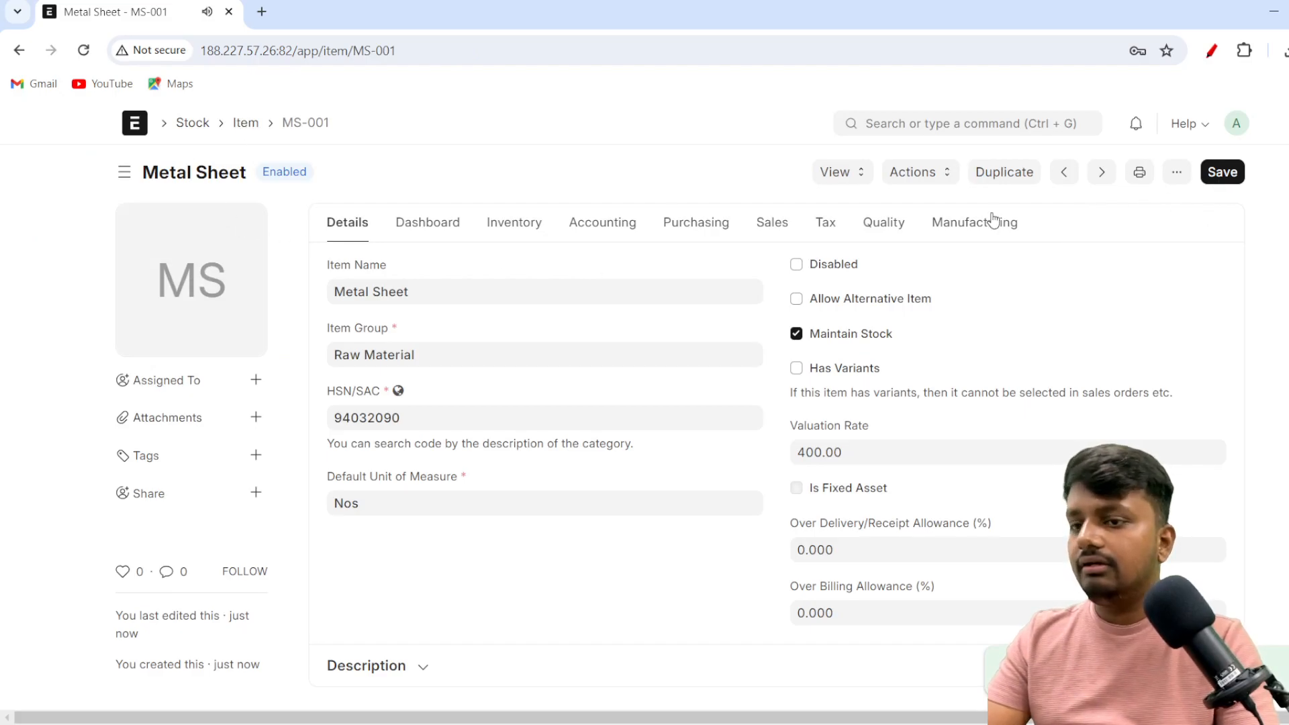
{"action": "left_click", "coordinate": [1214, 176]}
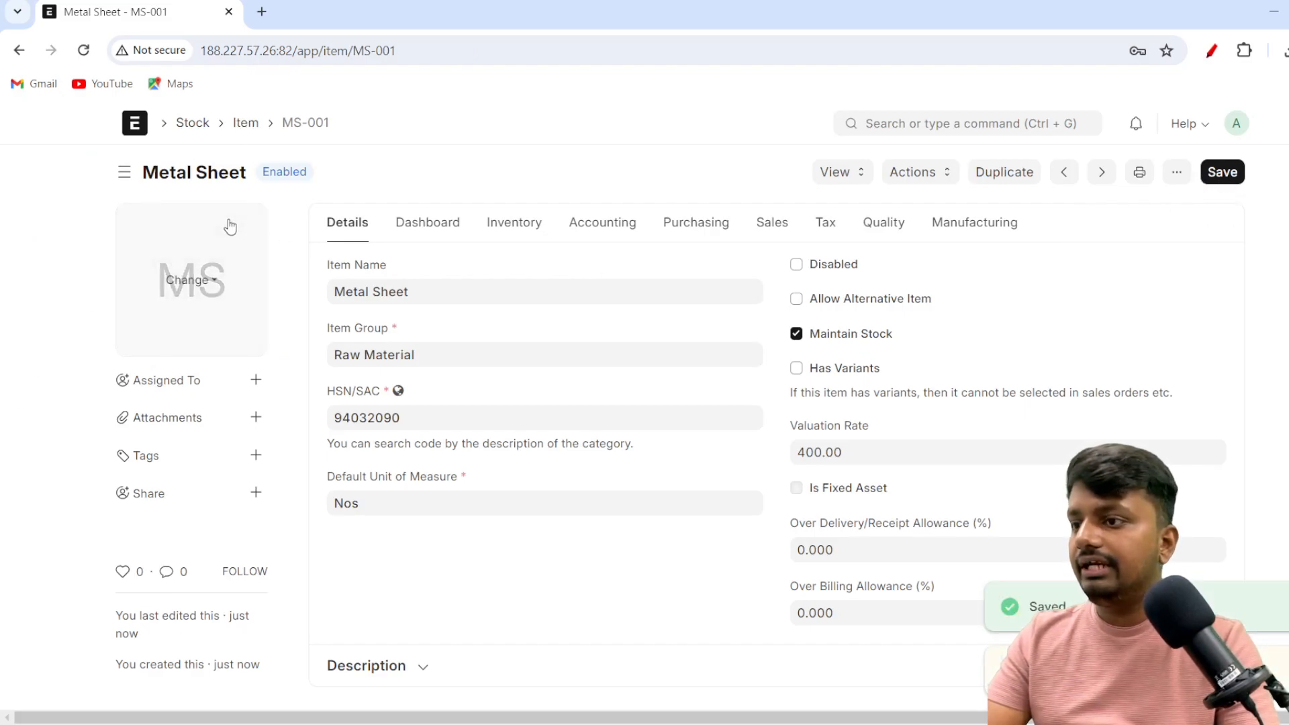
Go back to the Item list and open the full form for another new item.
{"action": "left_click", "coordinate": [246, 123]}
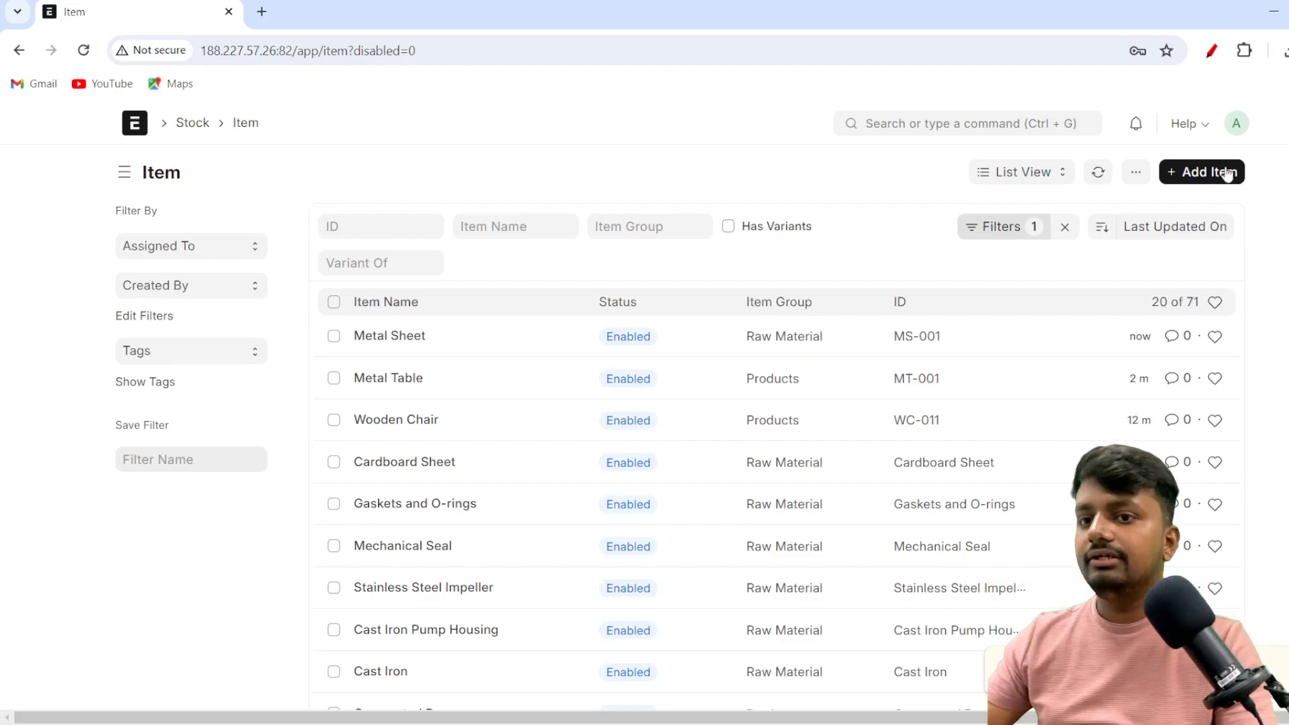
{"action": "left_click", "coordinate": [1207, 172]}
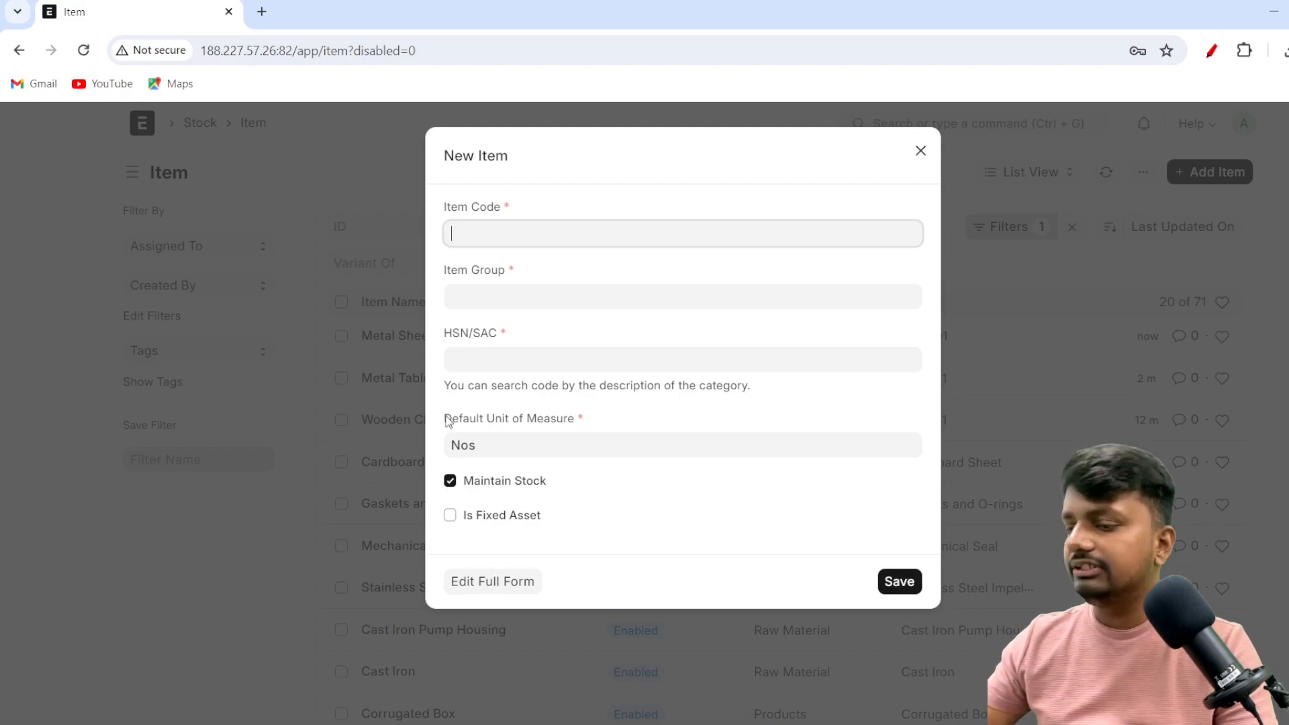
{"action": "left_click", "coordinate": [481, 586]}
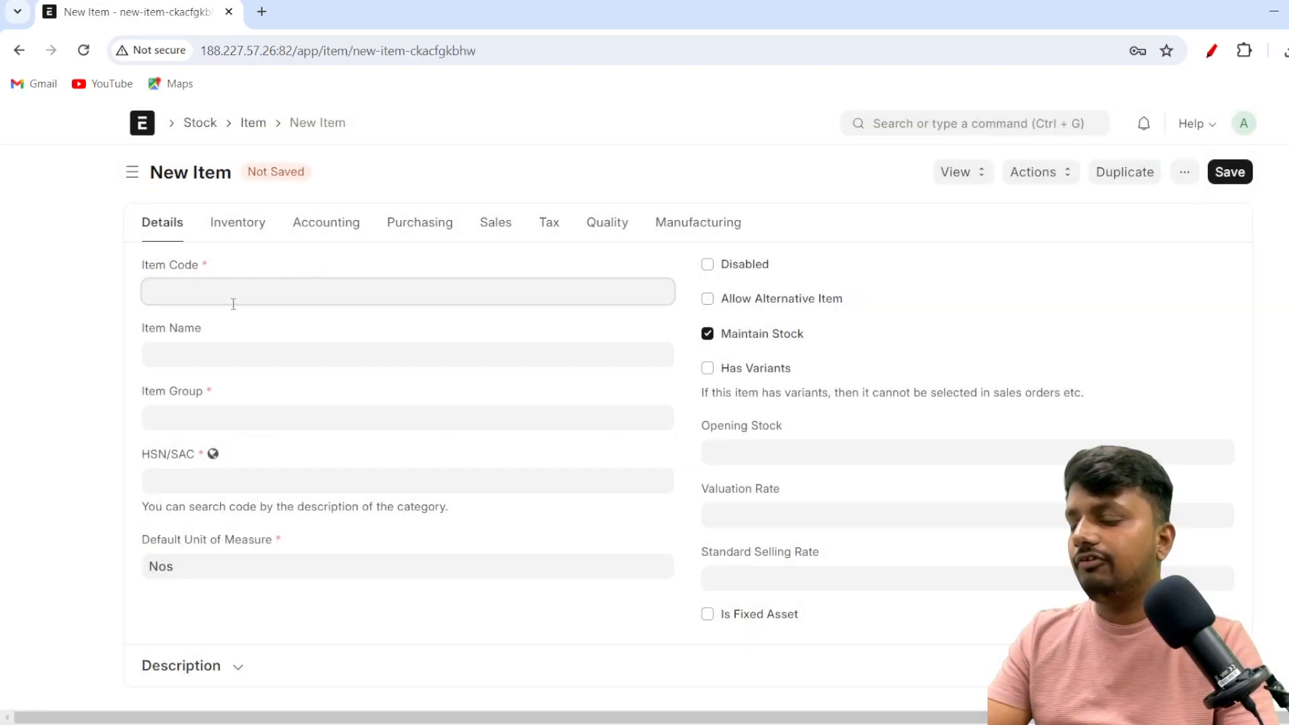
{"action": "type", "text": "Scree"}
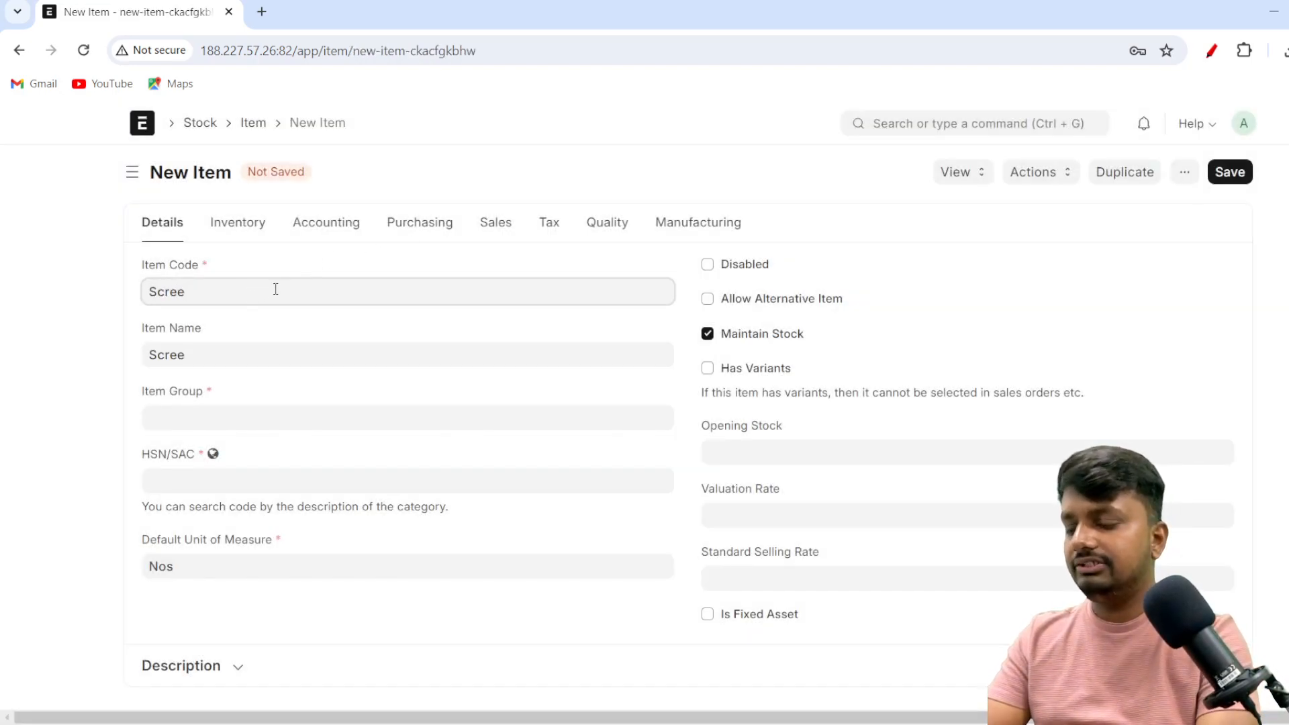
{"action": "key", "text": "BackSpace"}
{"action": "type", "text": "ws"}
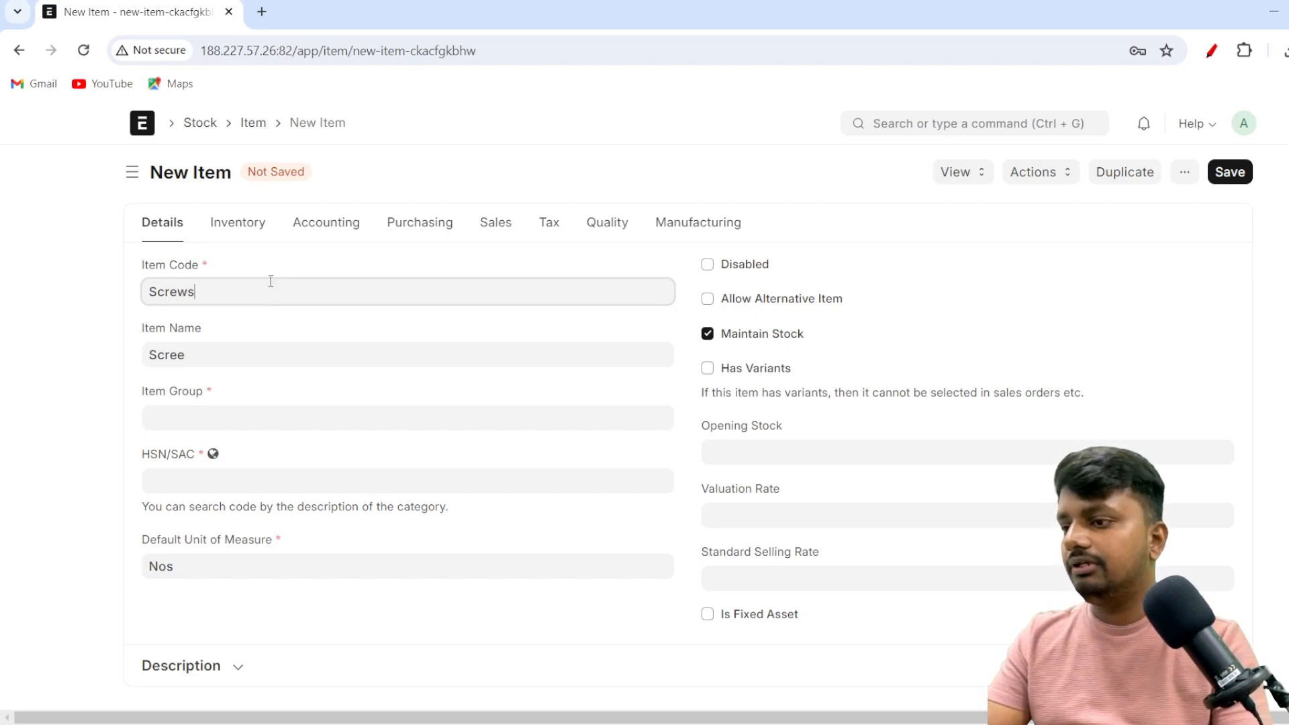
{"action": "key", "text": "ctrl+a"}
{"action": "key", "text": "BackSpace"}
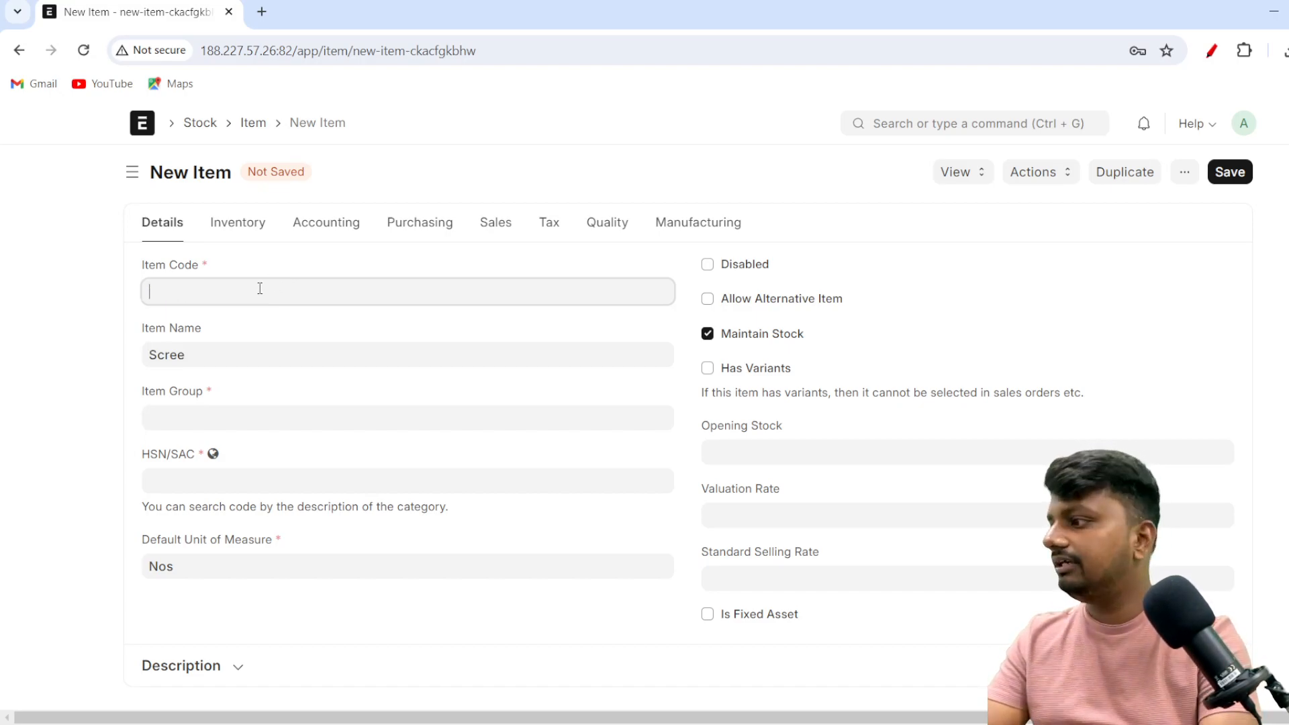
Enter SC-001 as the item code and Screws as the item name.
{"action": "type", "text": "SC-001"}
{"action": "key", "text": "Tab"}
{"action": "type", "text": "="}
{"action": "key", "text": "BackSpace"}
{"action": "key", "text": "BackSpace"}
{"action": "type", "text": "Screws"}
Assign the Screws item to the Raw Material item group.
{"action": "key", "text": "Tab"}
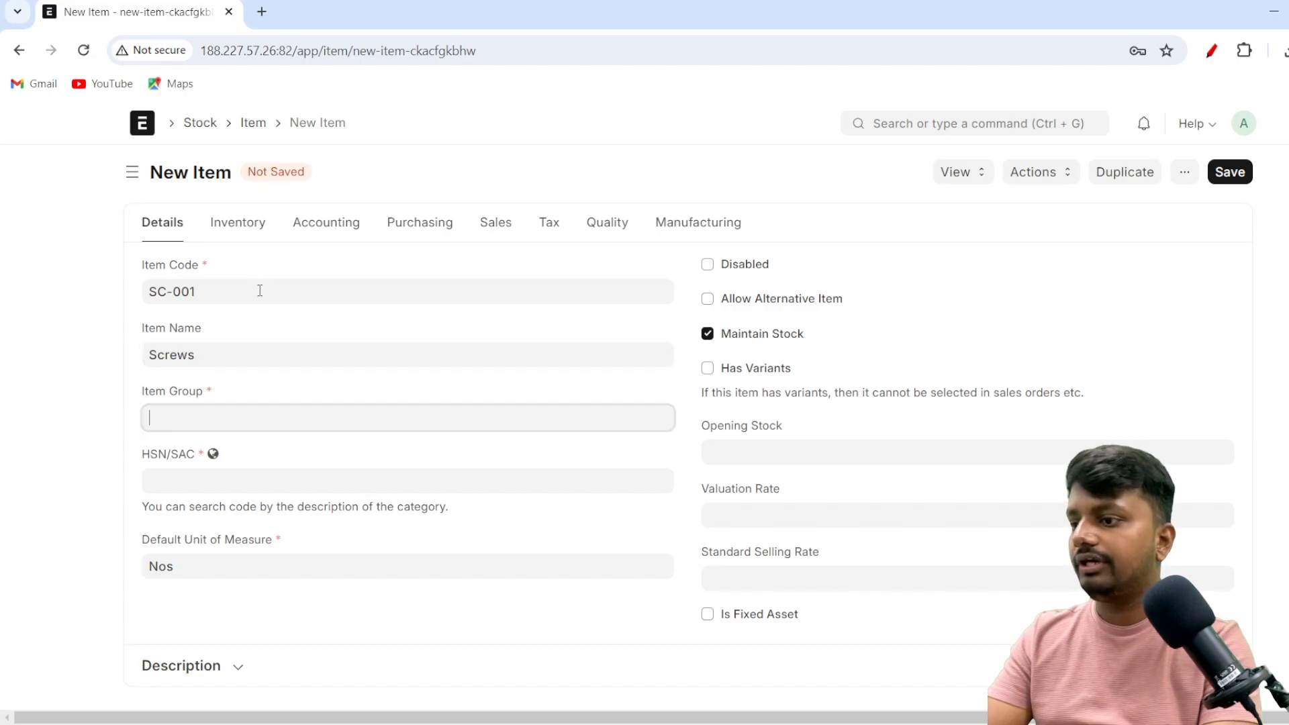
{"action": "type", "text": "raw"}
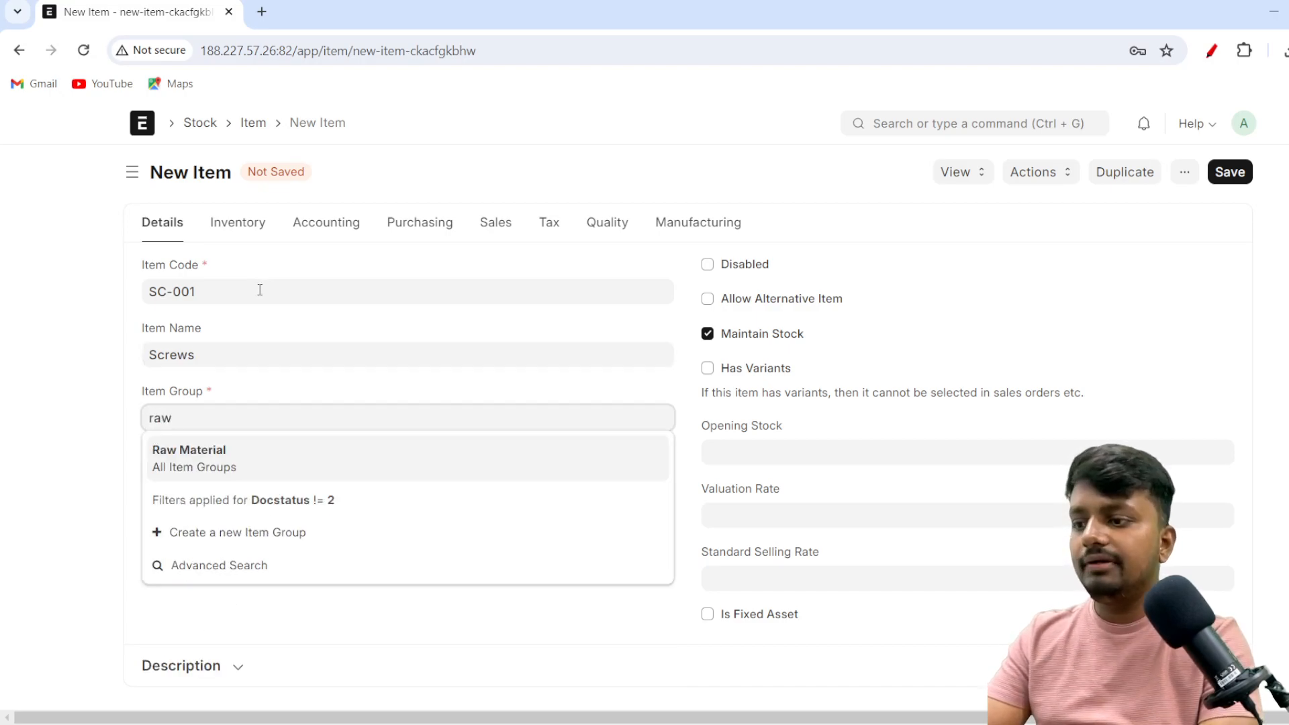
{"action": "key", "text": "Return"}
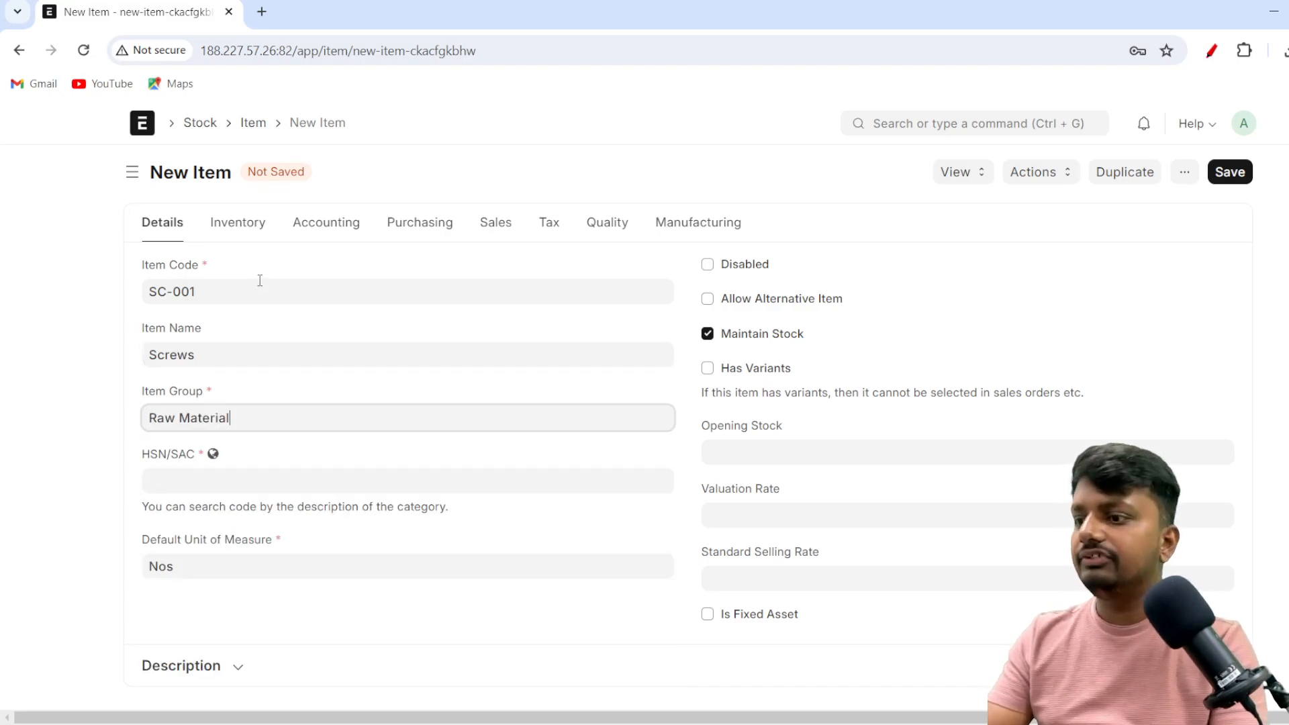
Set the HSN/SAC code of the Screws item to 73181500.
{"action": "left_click", "coordinate": [221, 475]}
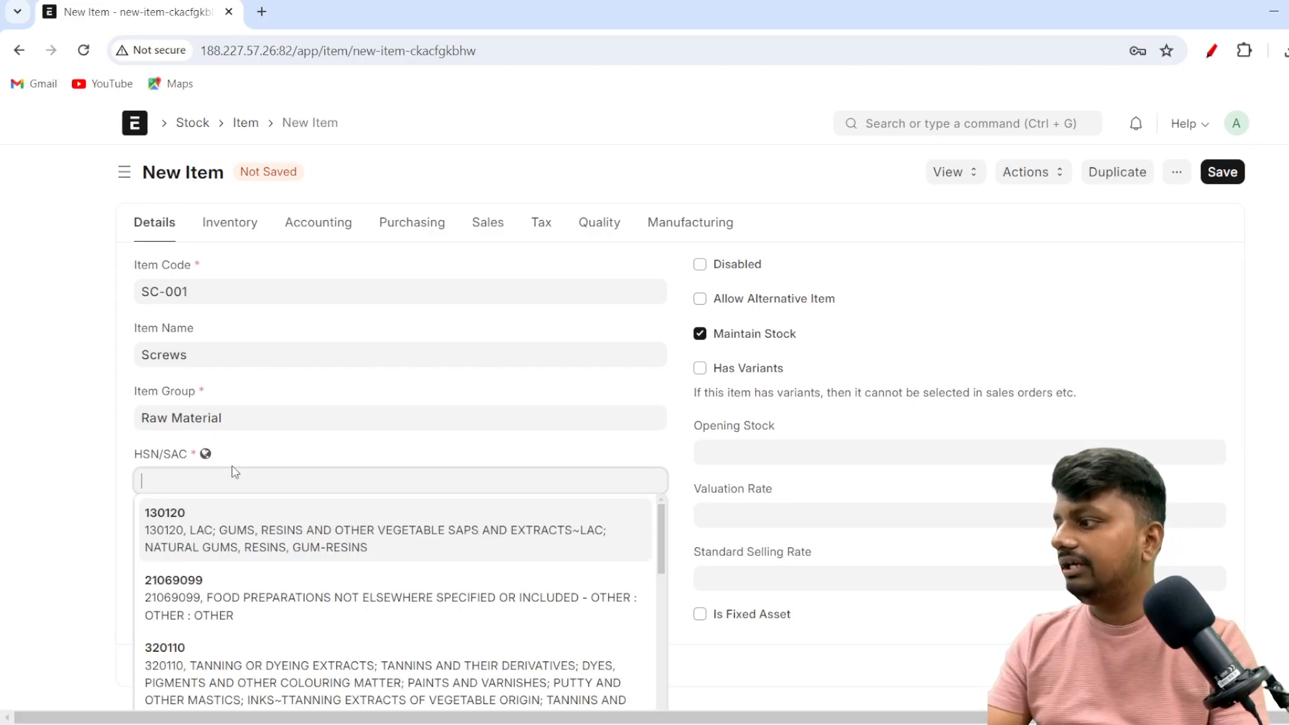
{"action": "type", "text": "731"}
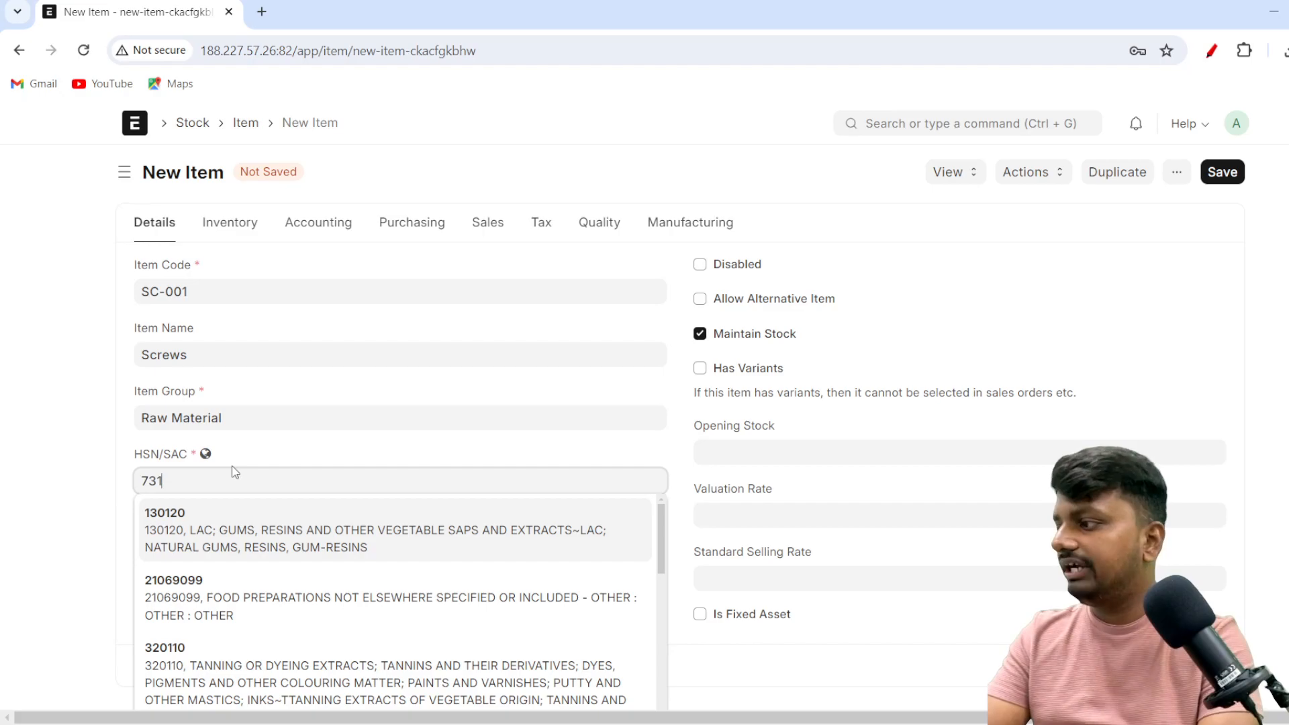
{"action": "type", "text": "815"}
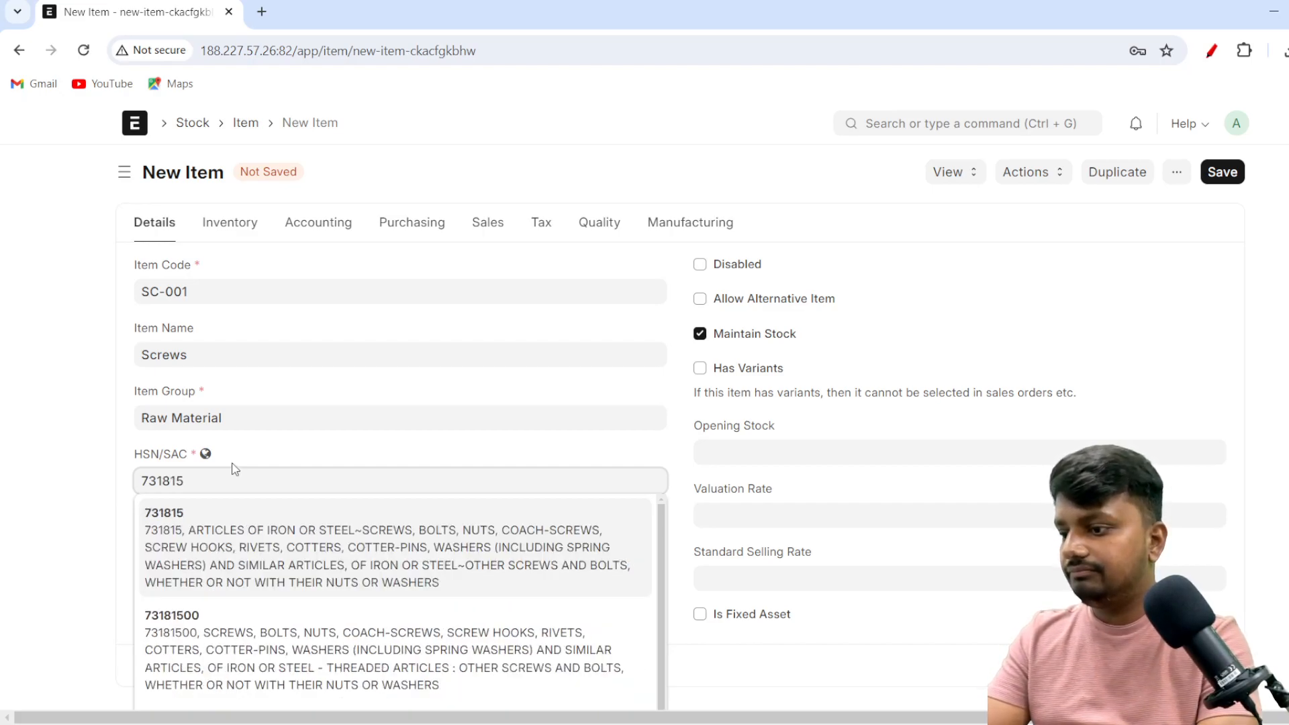
{"action": "key", "text": "Down"}
{"action": "key", "text": "Return"}
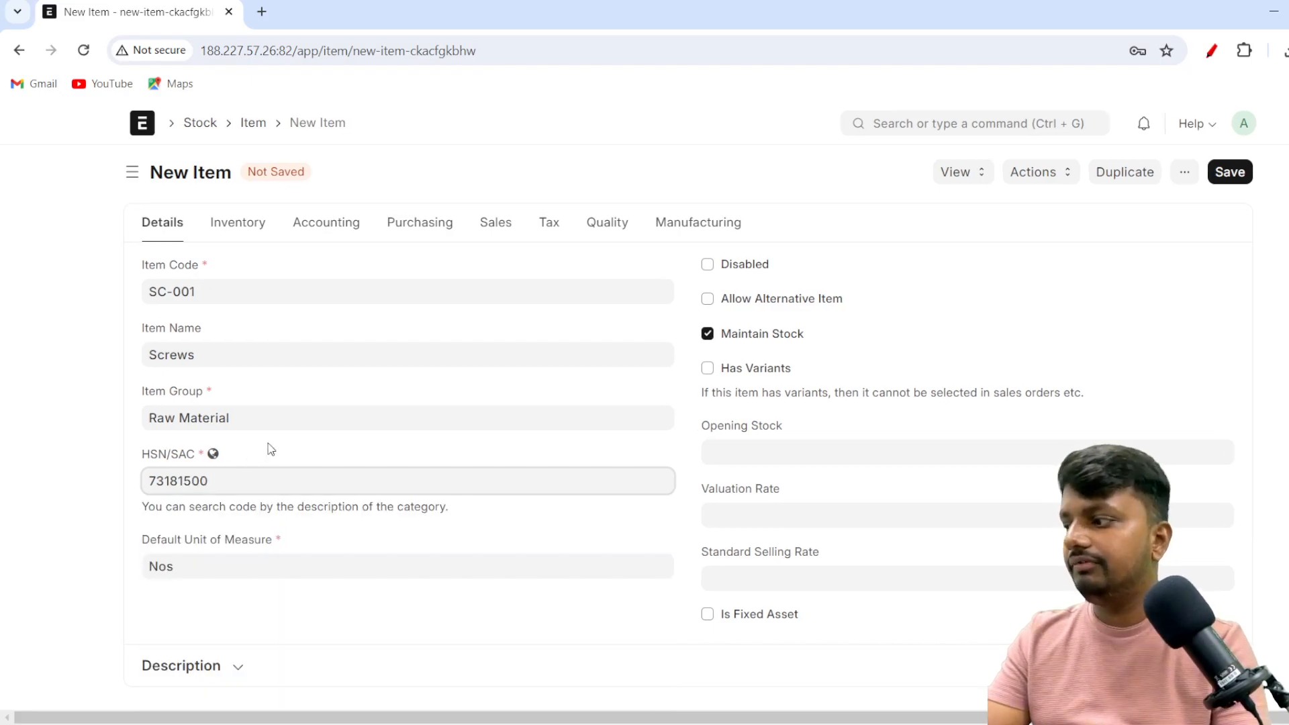
{"action": "left_click", "coordinate": [59, 533]}
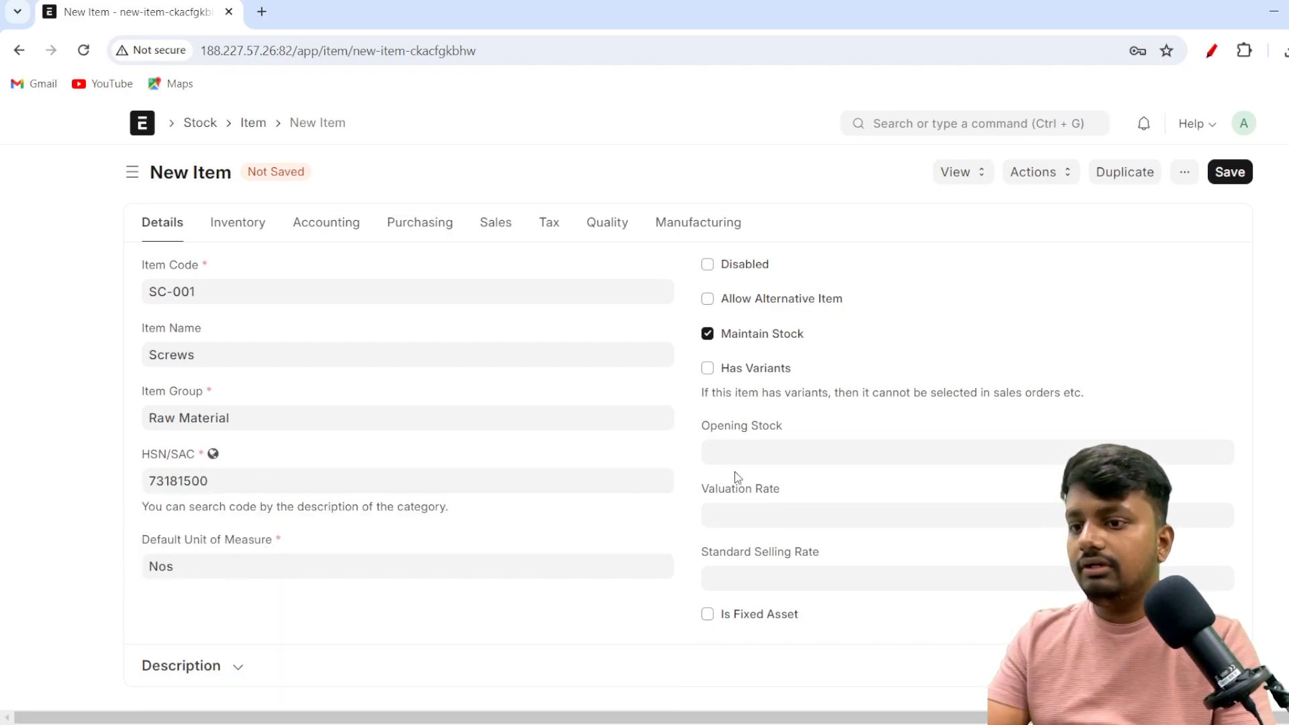
Give the Screws item an opening stock of 1,000, a valuation rate of 1 and a standard selling rate of 1.2.
{"action": "left_click", "coordinate": [742, 456]}
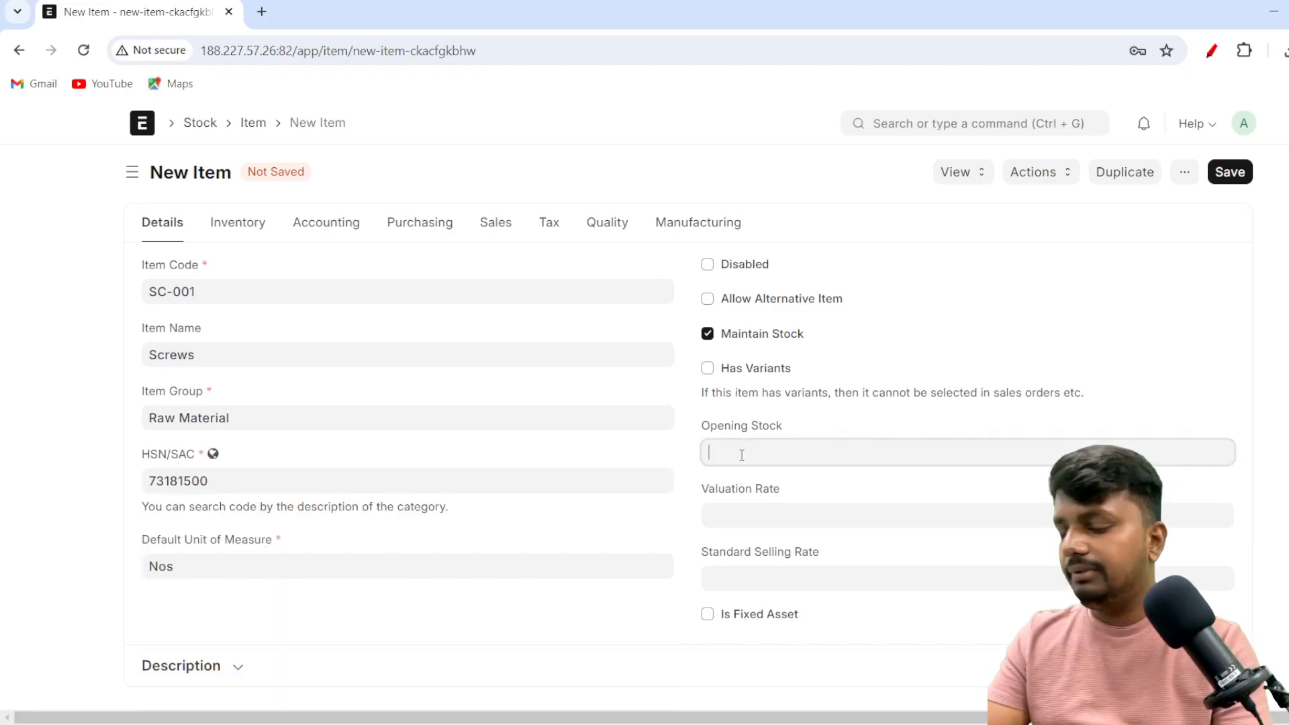
{"action": "type", "text": "1000000"}
{"action": "key", "text": "Tab"}
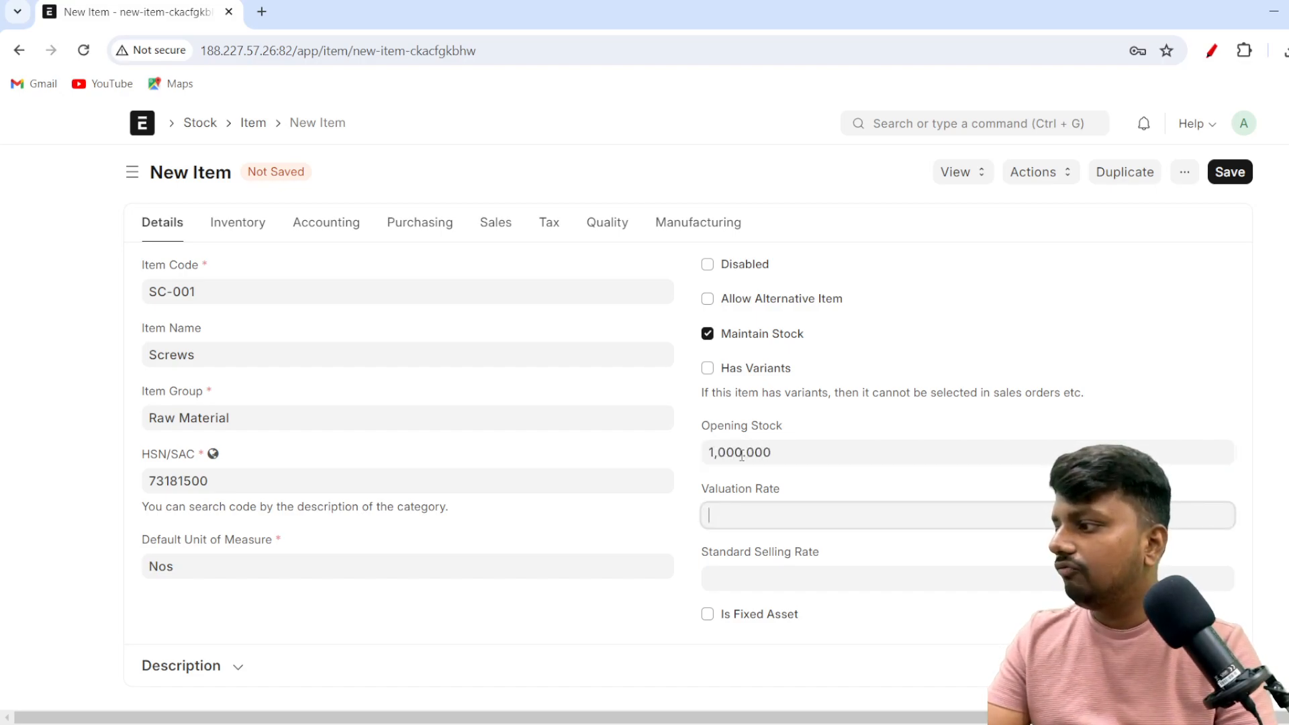
{"action": "type", "text": "1"}
{"action": "key", "text": "Tab"}
{"action": "type", "text": "10"}
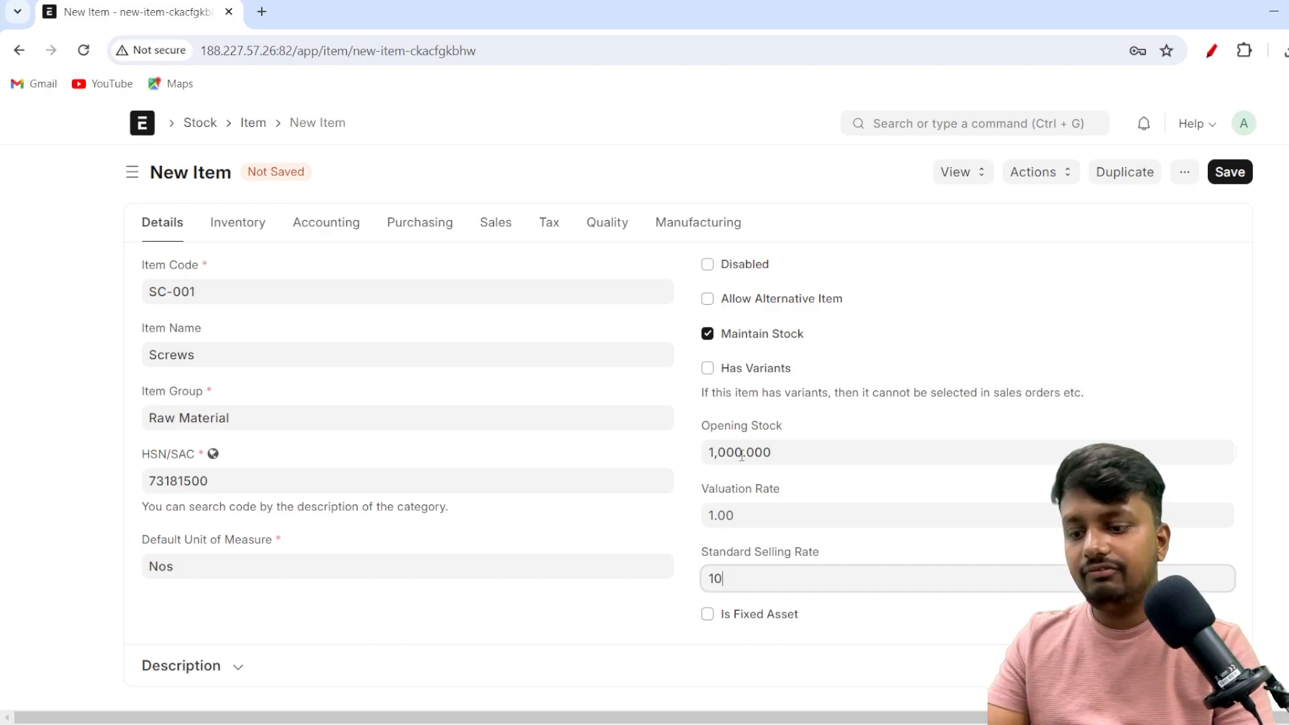
{"action": "key", "text": "BackSpace"}
{"action": "type", "text": ".2"}
Expand the Description section of the Screws item, check it, and save the item.
{"action": "left_click", "coordinate": [578, 665]}
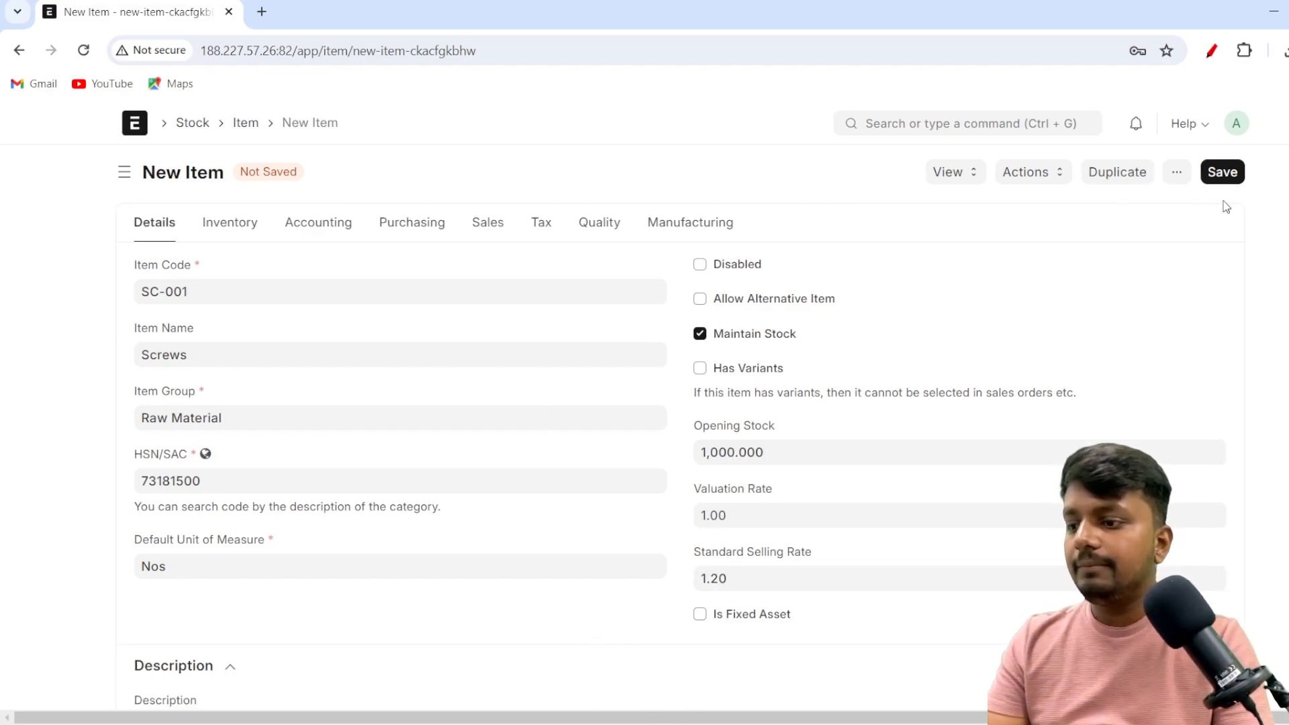
{"action": "scroll", "coordinate": [993, 230], "scroll_direction": "down", "scroll_amount": 5}
{"action": "scroll", "coordinate": [1191, 251], "scroll_direction": "up", "scroll_amount": 5}
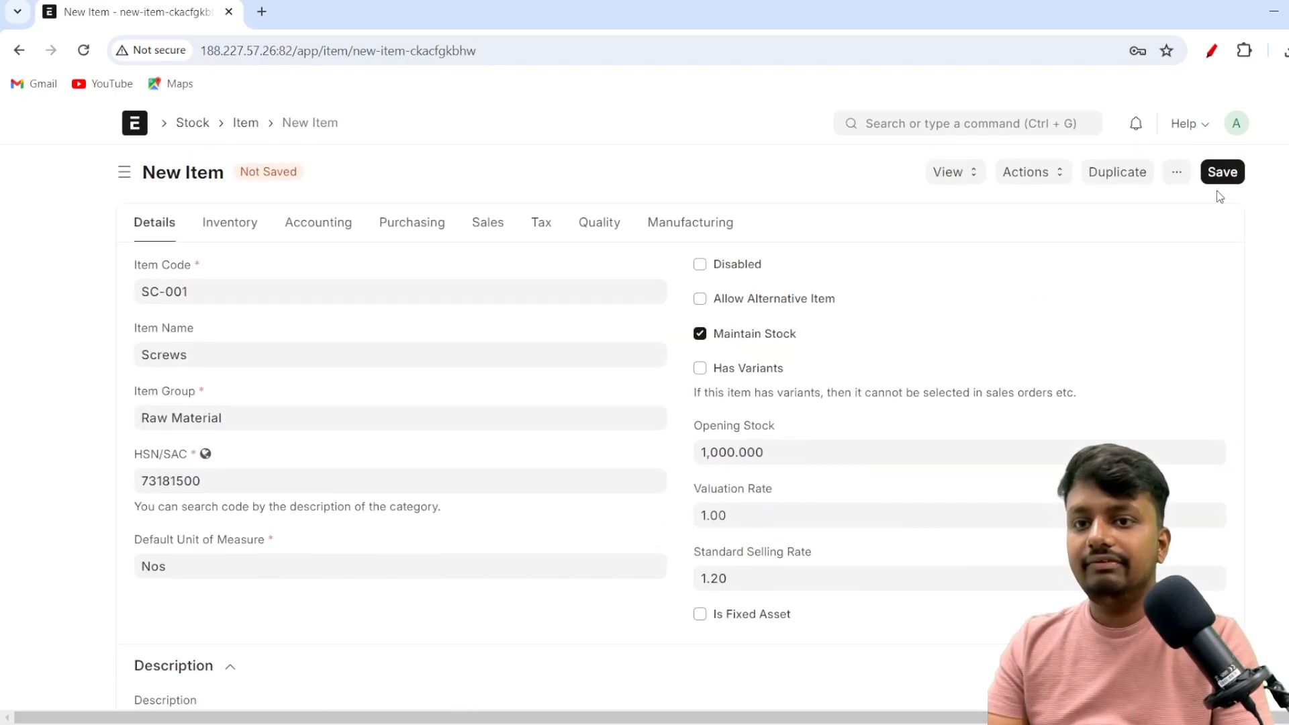
{"action": "left_click", "coordinate": [1219, 176]}
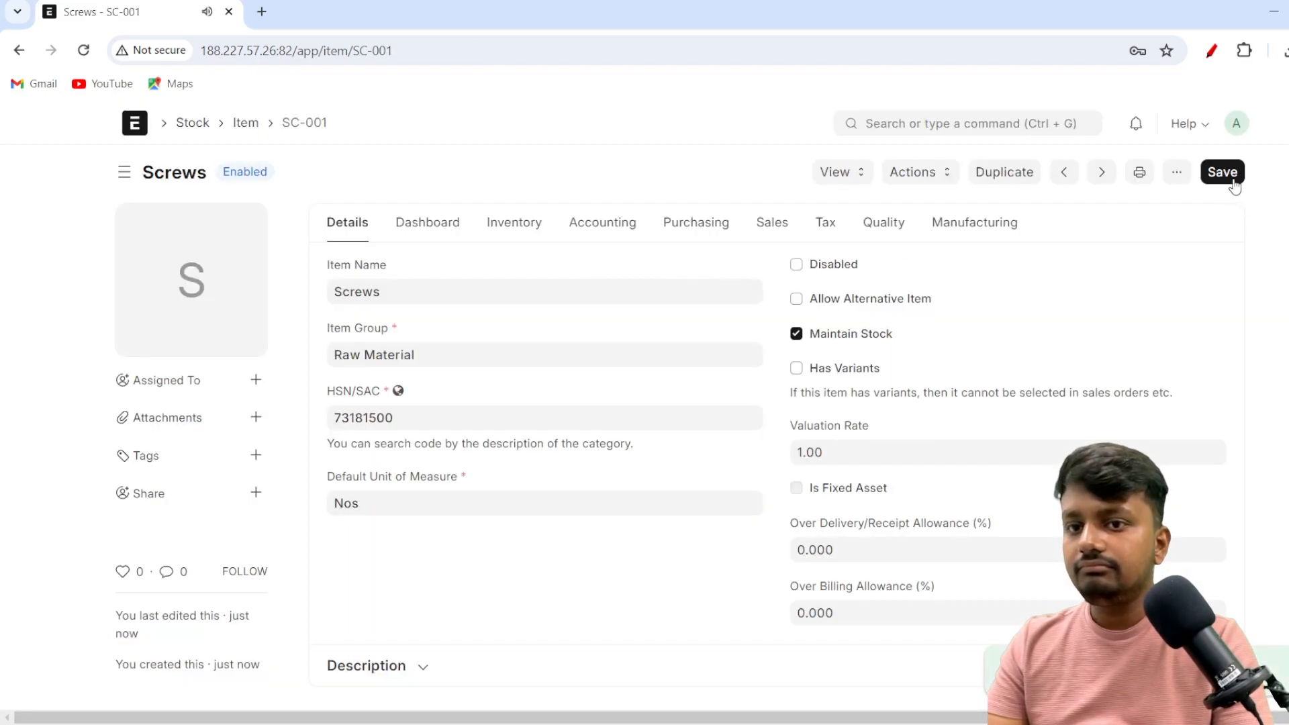
Return to the Item list and open the full form for a new item.
{"action": "left_click", "coordinate": [253, 131]}
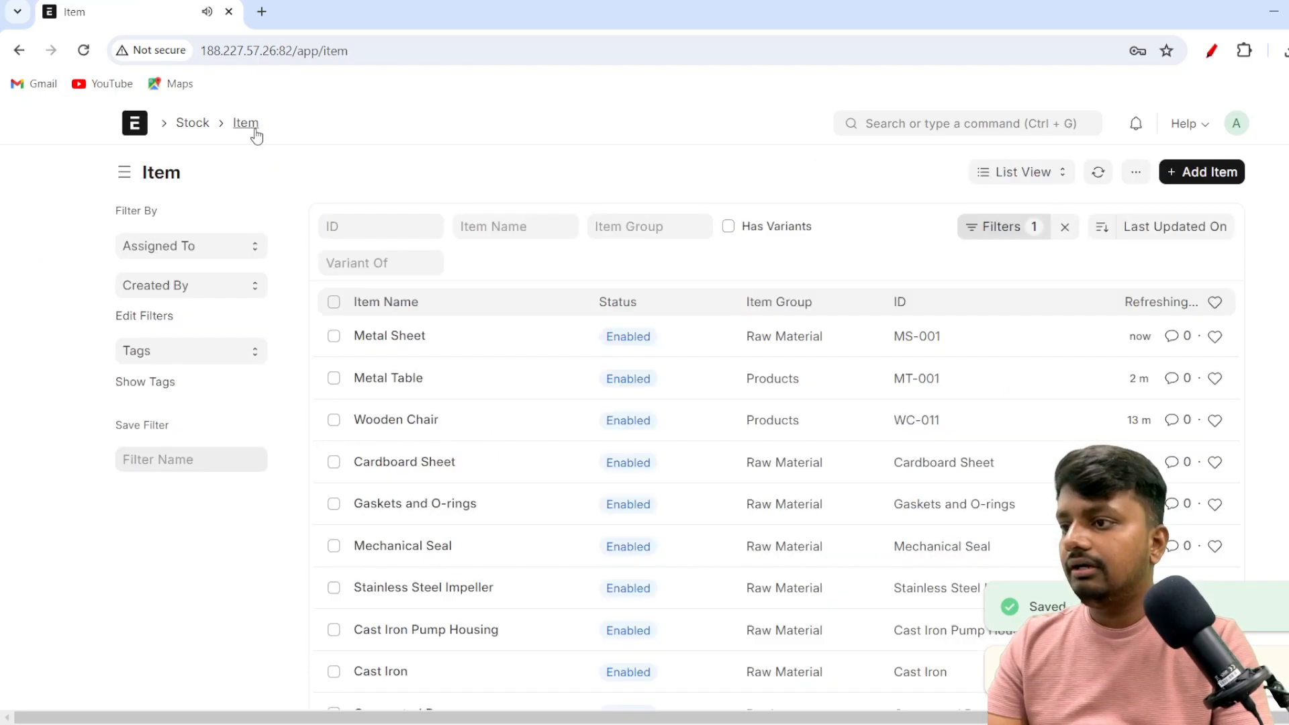
{"action": "left_click", "coordinate": [1213, 180]}
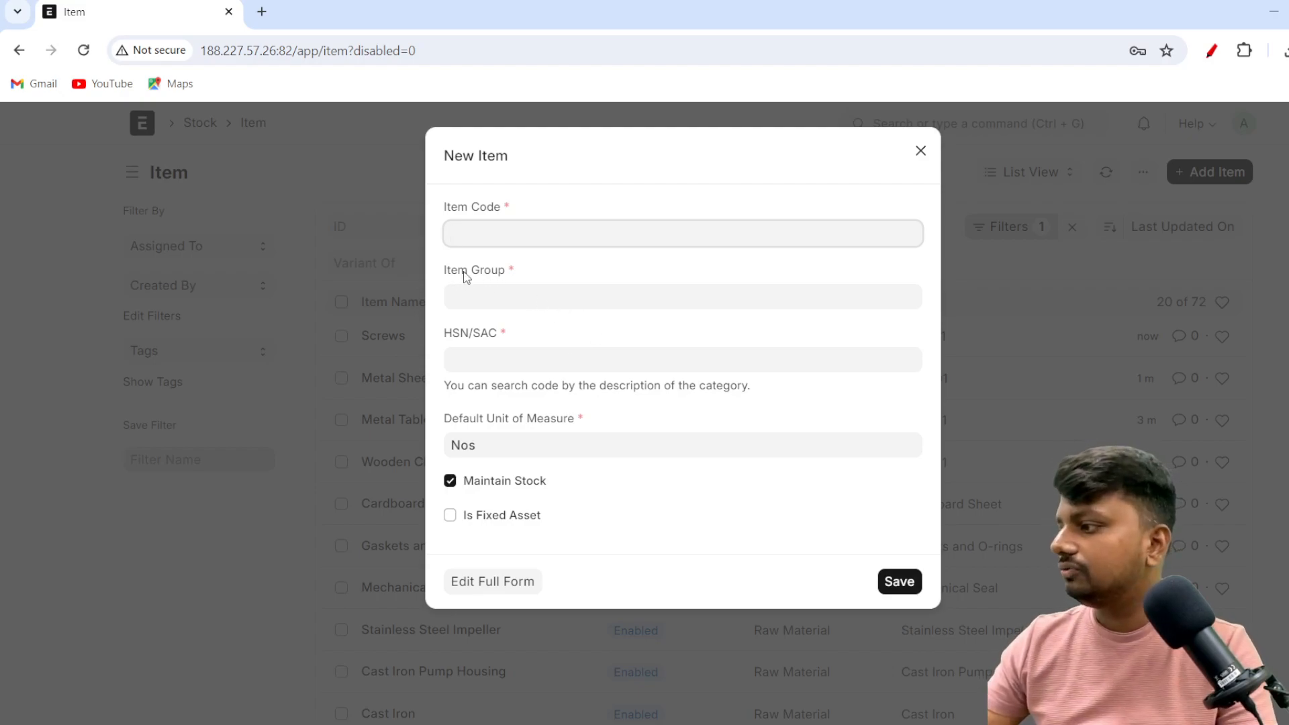
{"action": "left_click", "coordinate": [501, 583]}
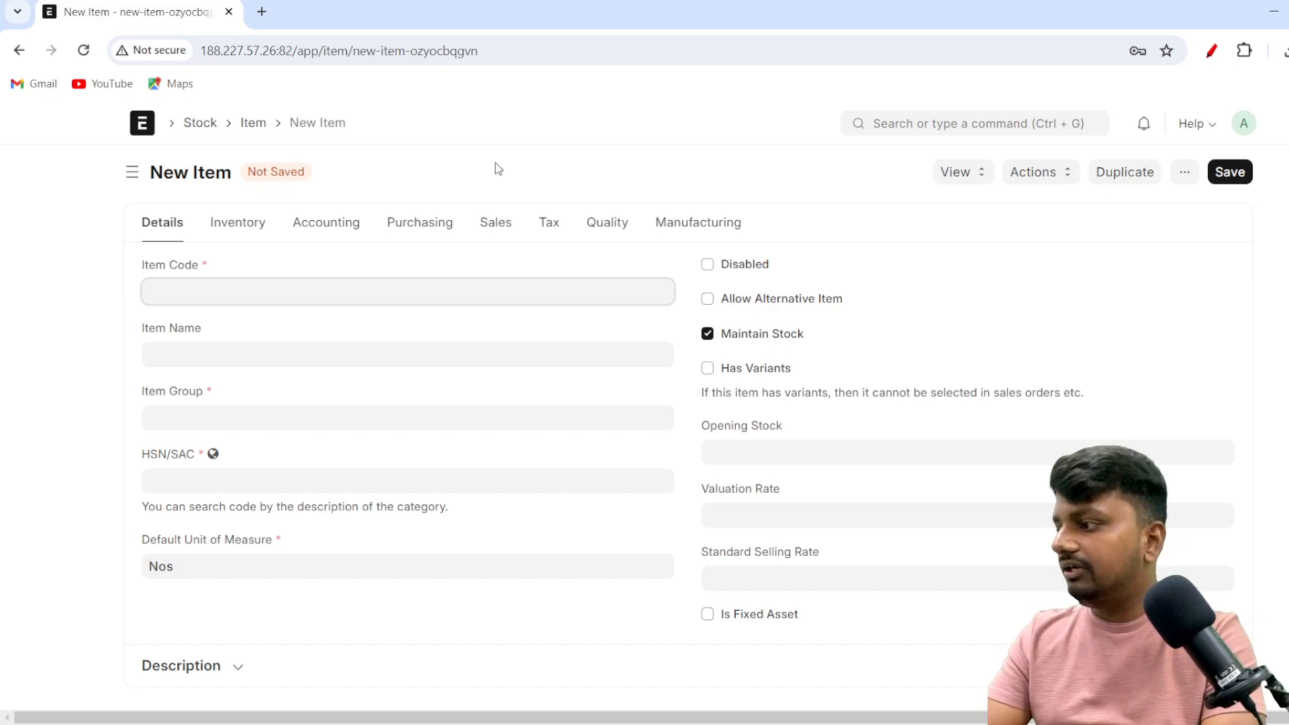
Enter PA-001 as the item code and Paint as the item name.
{"action": "type", "text": "PA-001"}
{"action": "key", "text": "Tab"}
{"action": "key", "text": "BackSpace"}
{"action": "type", "text": "aint"}
{"action": "key", "text": "Tab"}
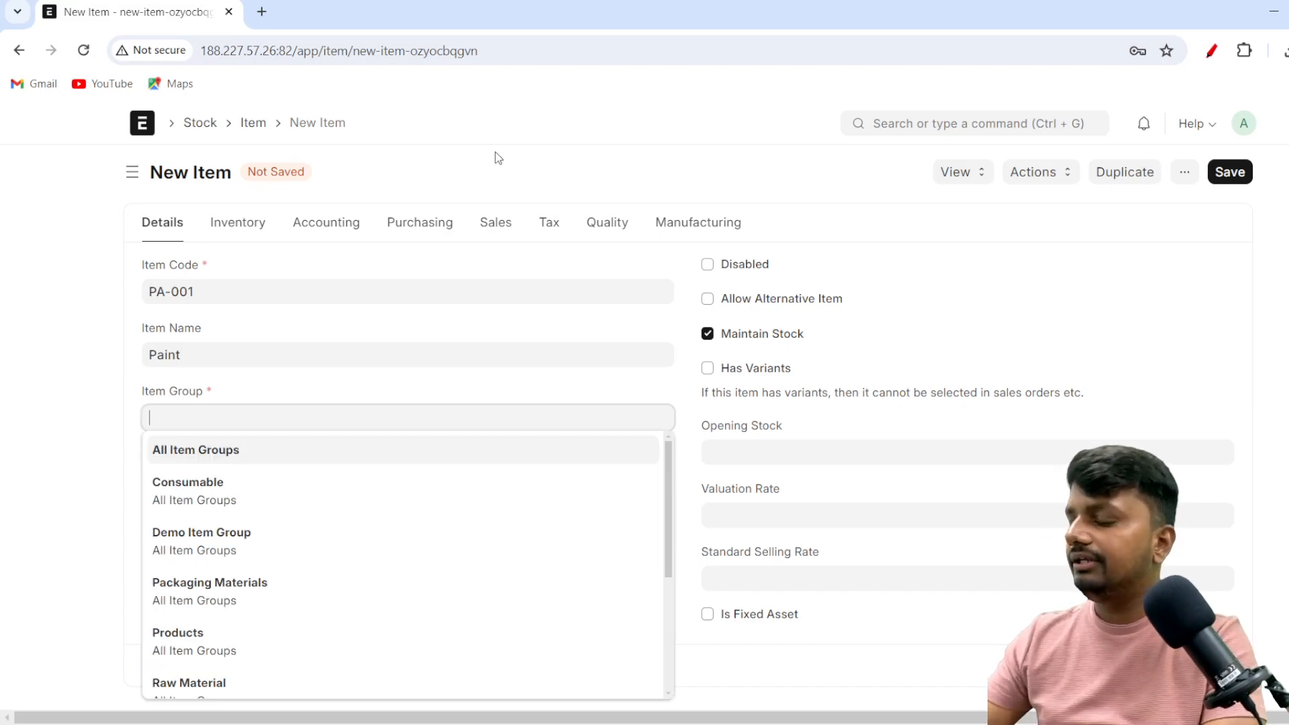
Assign the Paint item to the Raw Material item group.
{"action": "key", "text": "Down"}
{"action": "key", "text": "Down"}
{"action": "key", "text": "Down"}
{"action": "key", "text": "Down"}
{"action": "key", "text": "Down"}
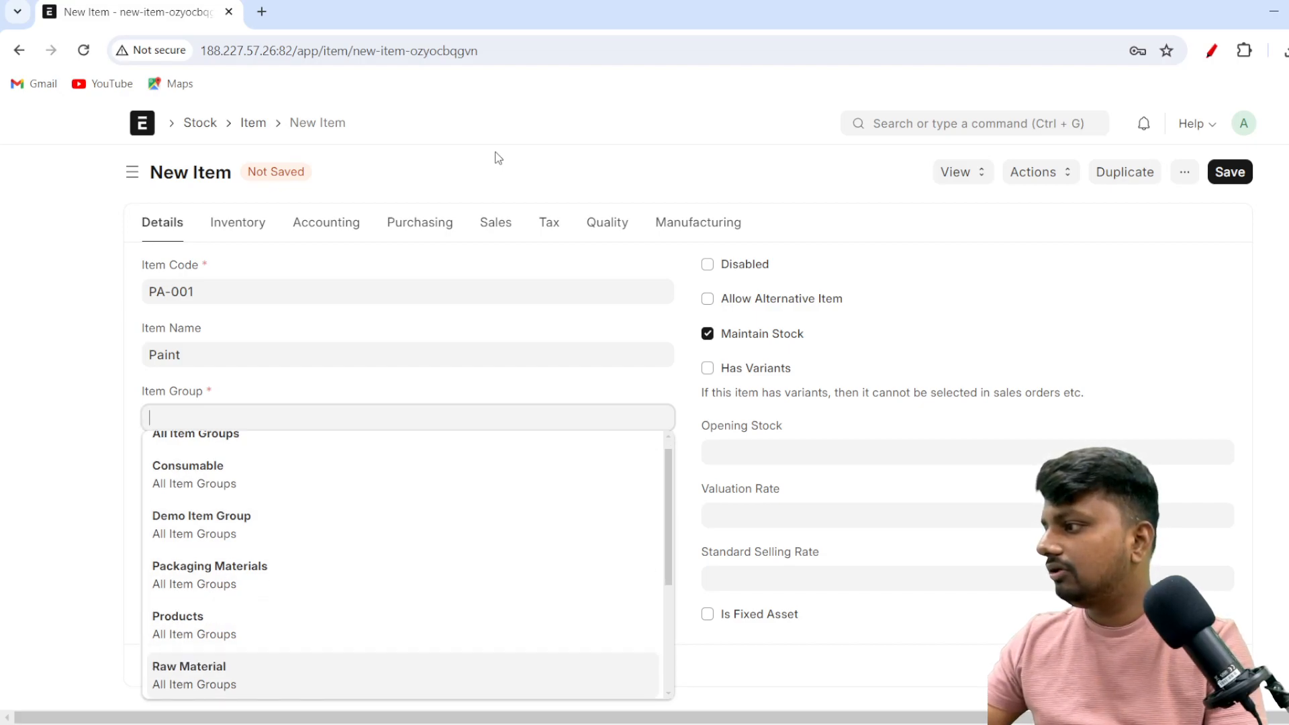
{"action": "key", "text": "Down"}
{"action": "key", "text": "Up"}
{"action": "key", "text": "Return"}
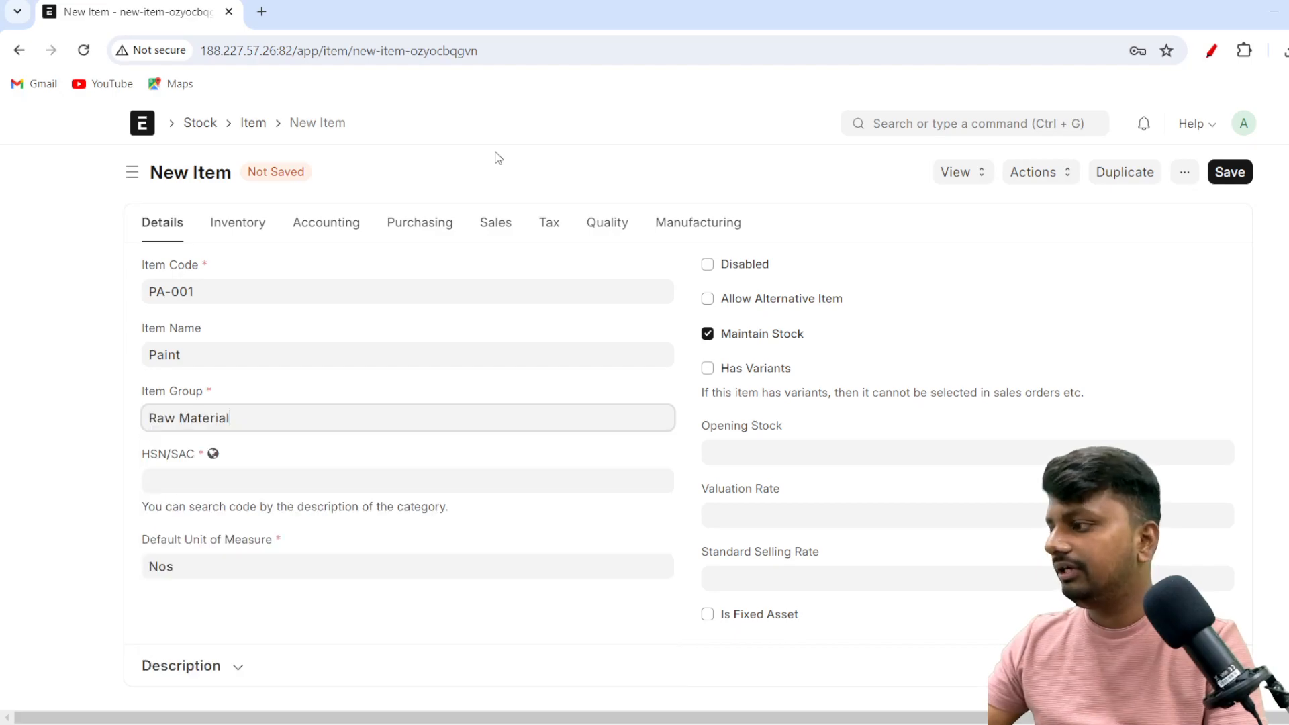
Set the HSN/SAC code of the Paint item to 39021000.
{"action": "key", "text": "Tab"}
{"action": "type", "text": "390"}
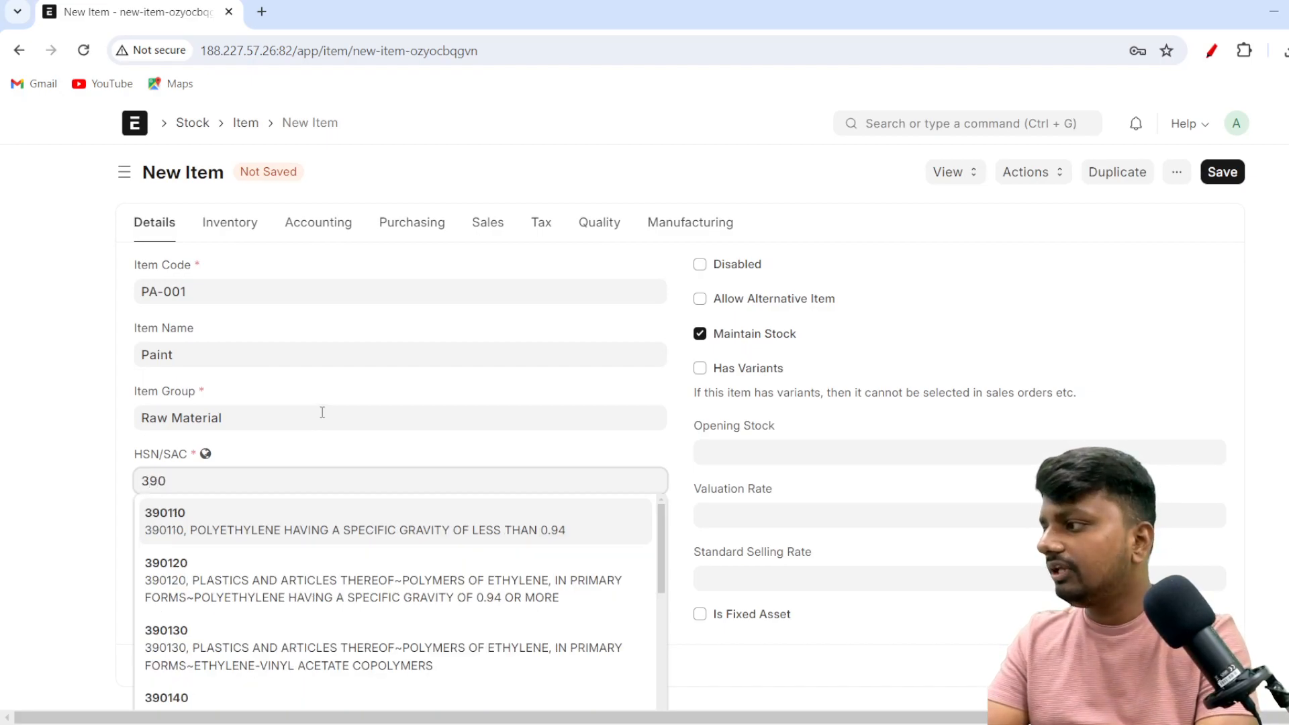
{"action": "type", "text": "21"}
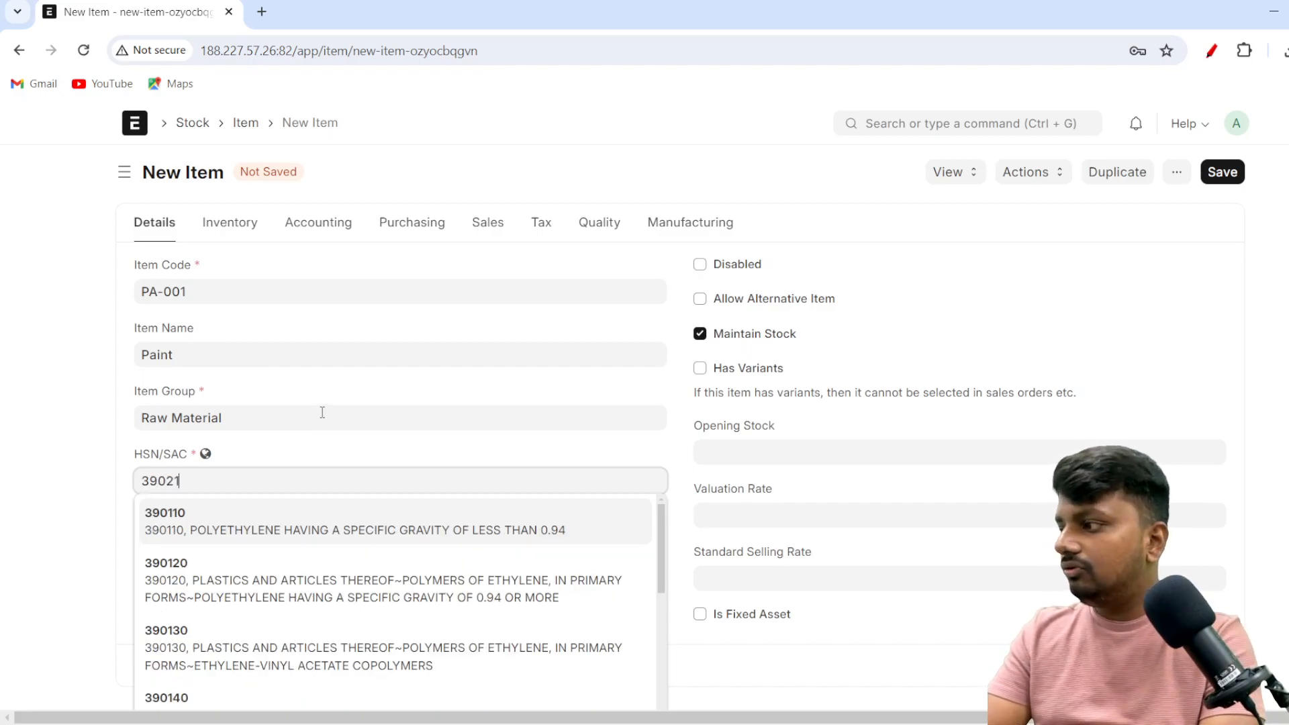
{"action": "type", "text": "000"}
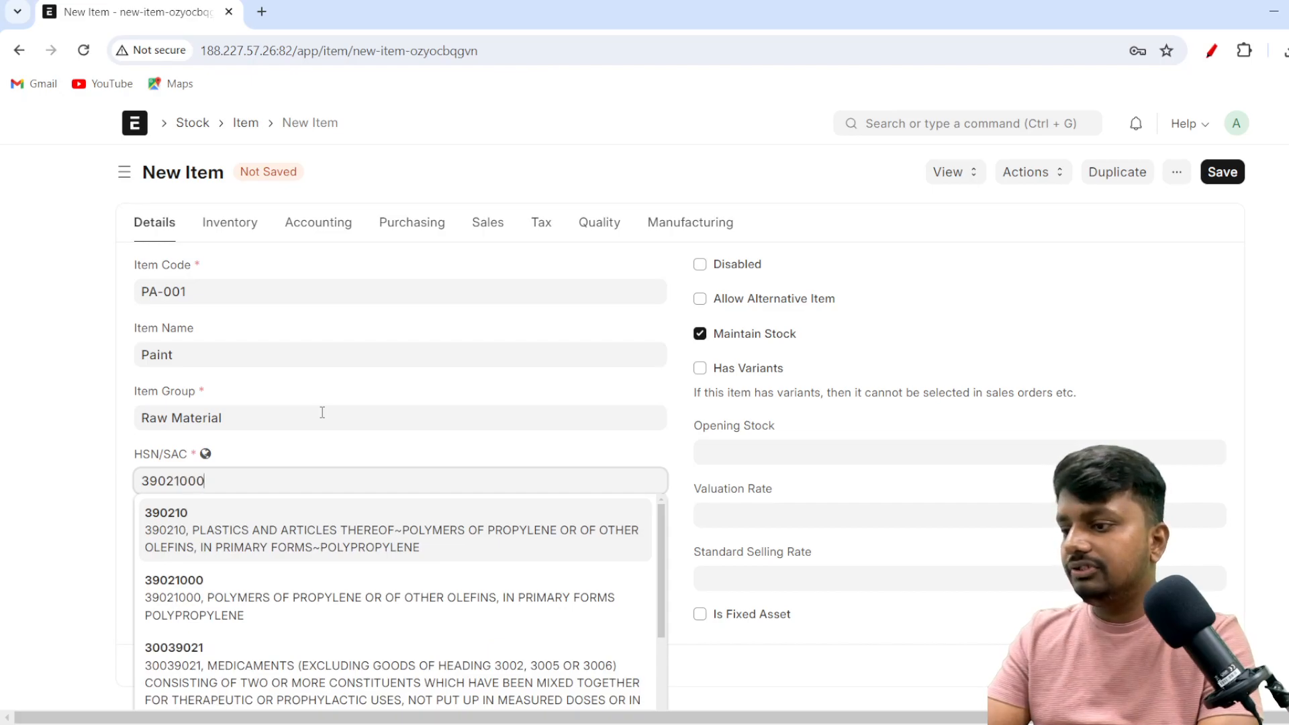
{"action": "key", "text": "Return"}
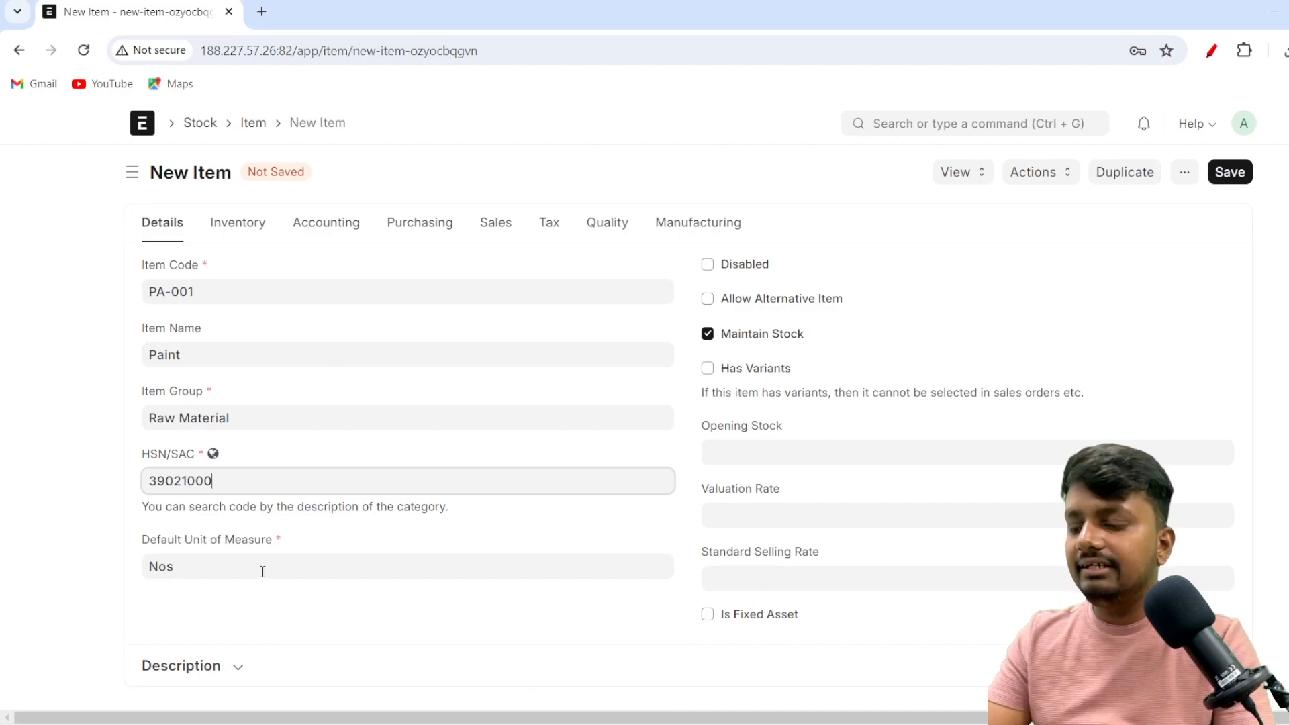
Change the default unit of measure of the Paint item to Kgs.
{"action": "triple_click", "coordinate": [173, 538]}
{"action": "left_click", "coordinate": [226, 574]}
{"action": "key", "text": "ctrl+a"}
{"action": "key", "text": "BackSpace"}
{"action": "type", "text": "kgs"}
{"action": "key", "text": "Return"}
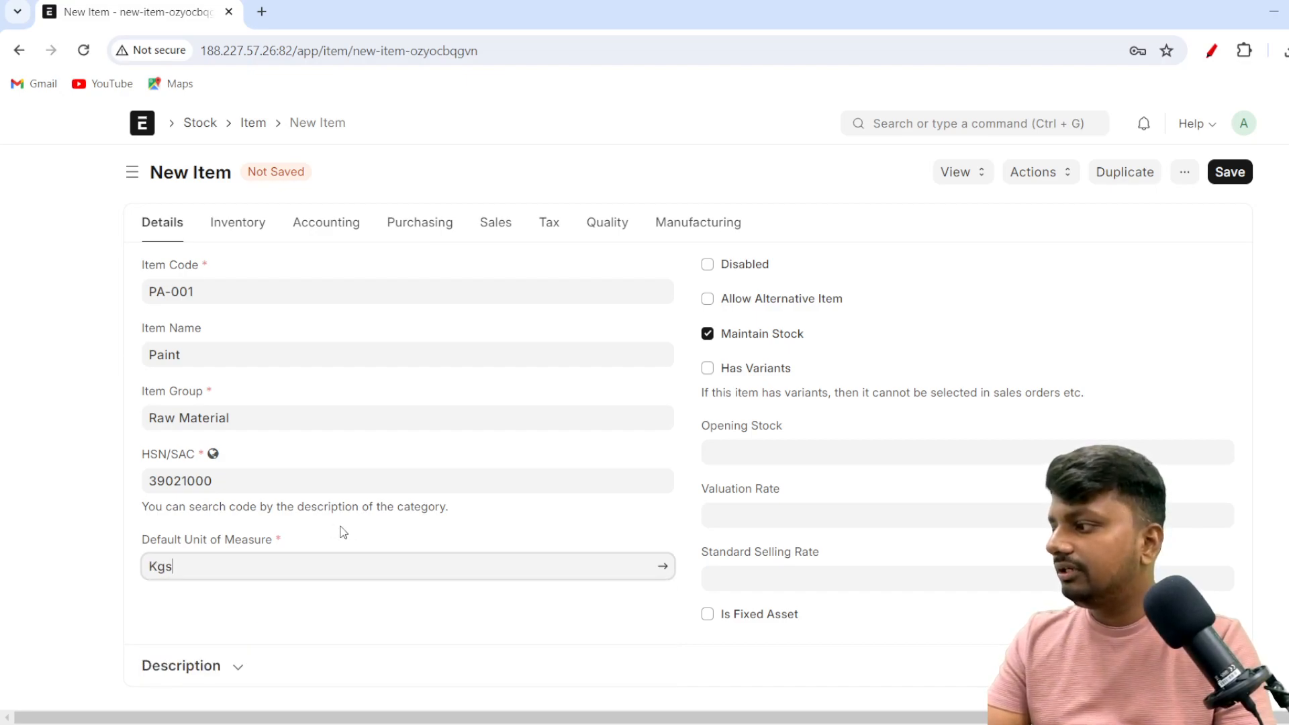
Set the Paint item's valuation rate to 50, standard selling rate to 60 and opening stock to 500, and save the item.
{"action": "left_click", "coordinate": [826, 518]}
{"action": "type", "text": "50"}
{"action": "key", "text": "Tab"}
{"action": "type", "text": "60"}
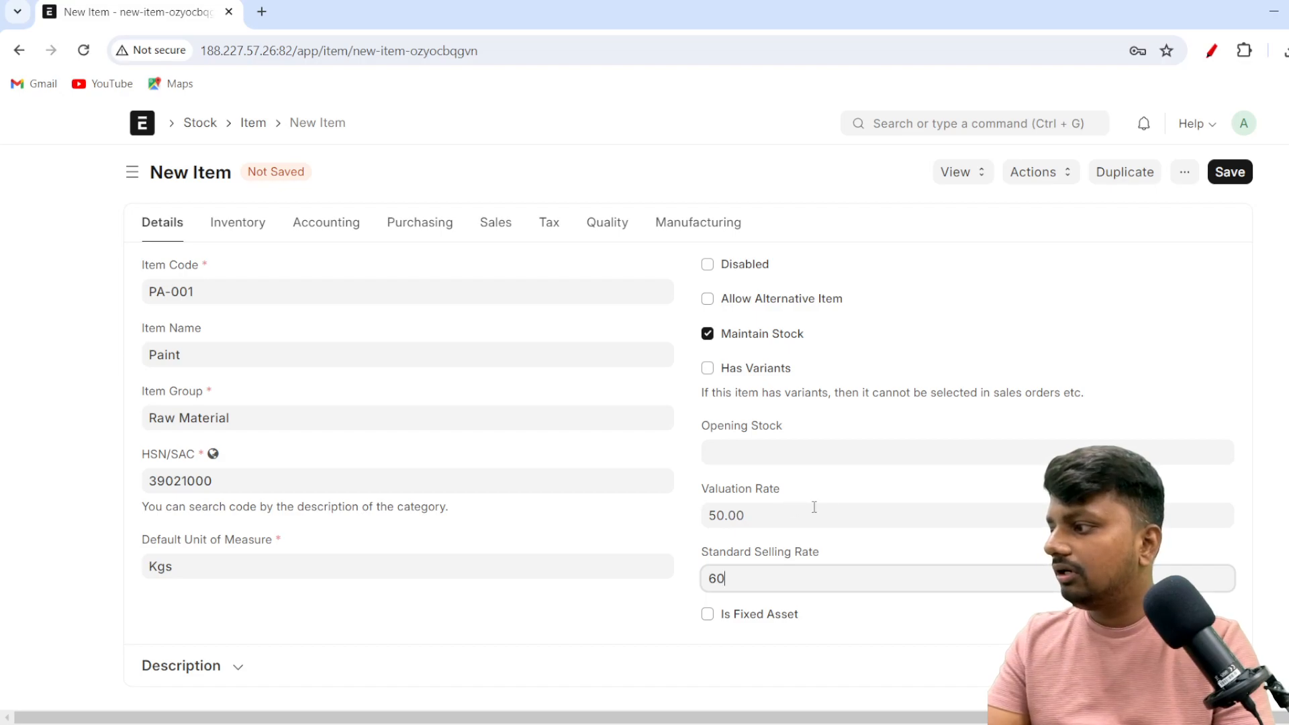
{"action": "left_click", "coordinate": [764, 448]}
{"action": "type", "text": "500"}
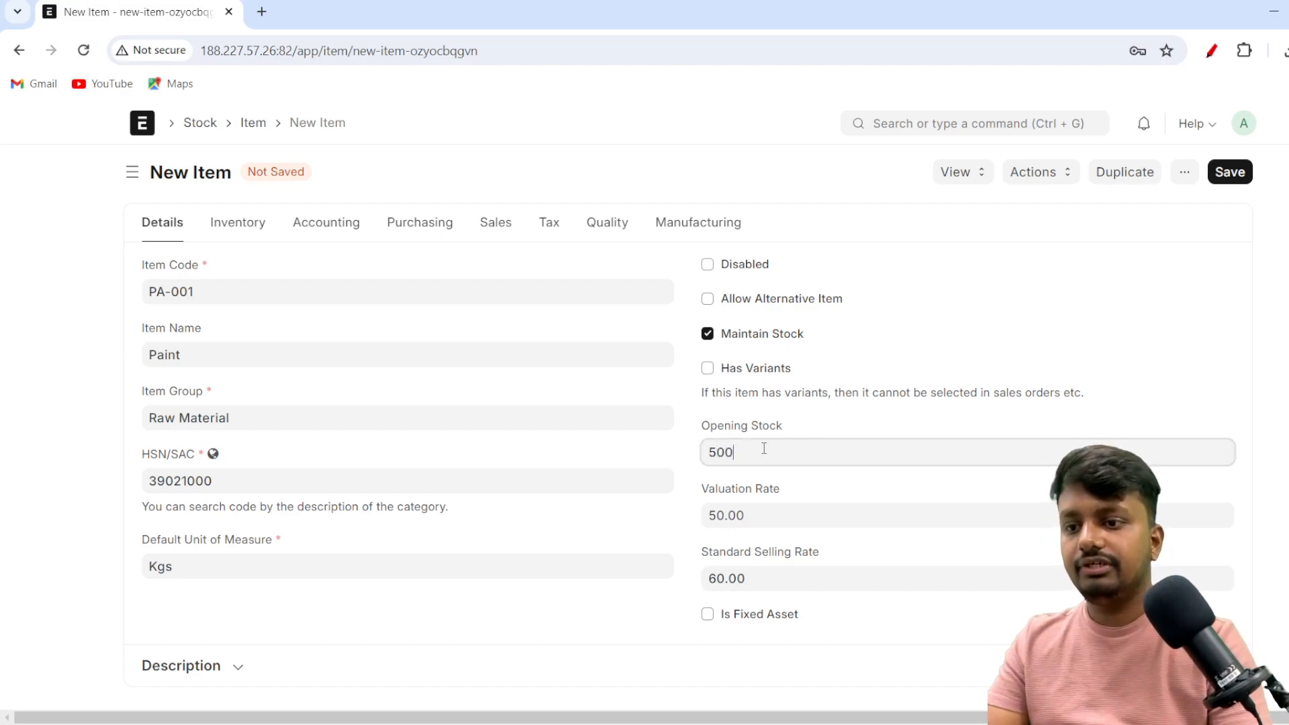
{"action": "left_click", "coordinate": [576, 625]}
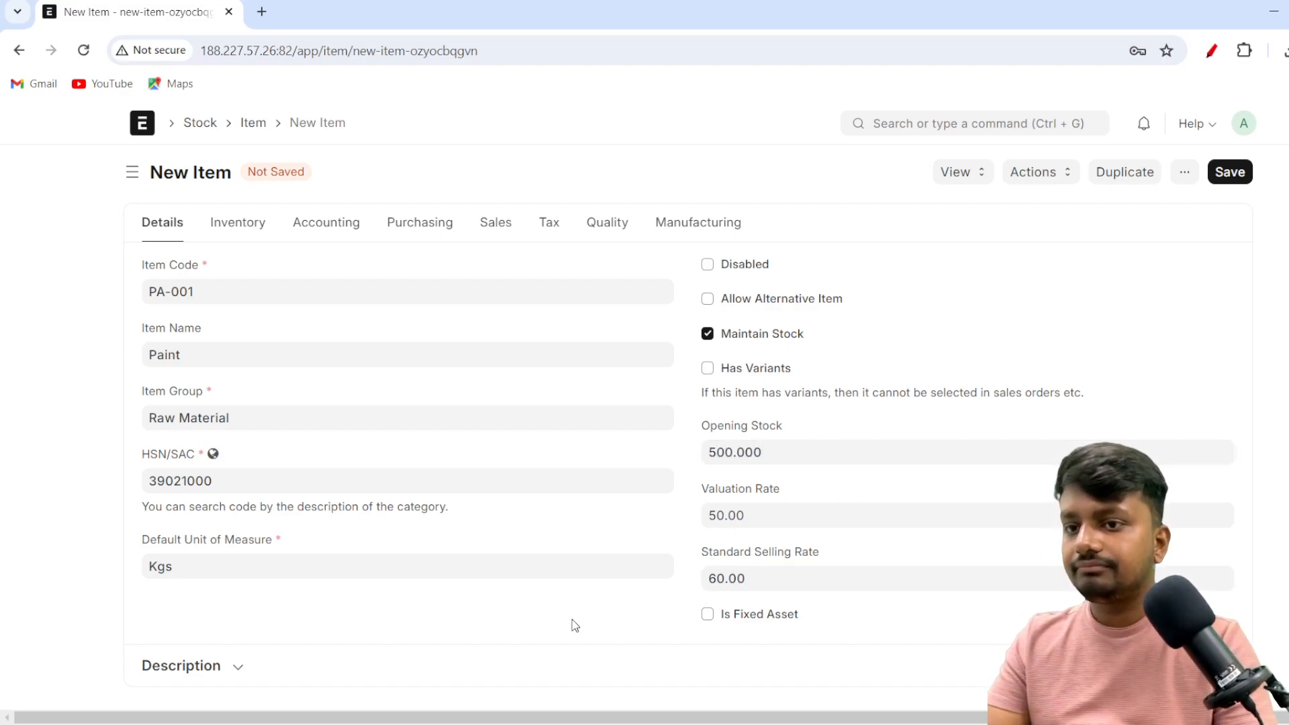
{"action": "left_click", "coordinate": [1230, 173]}
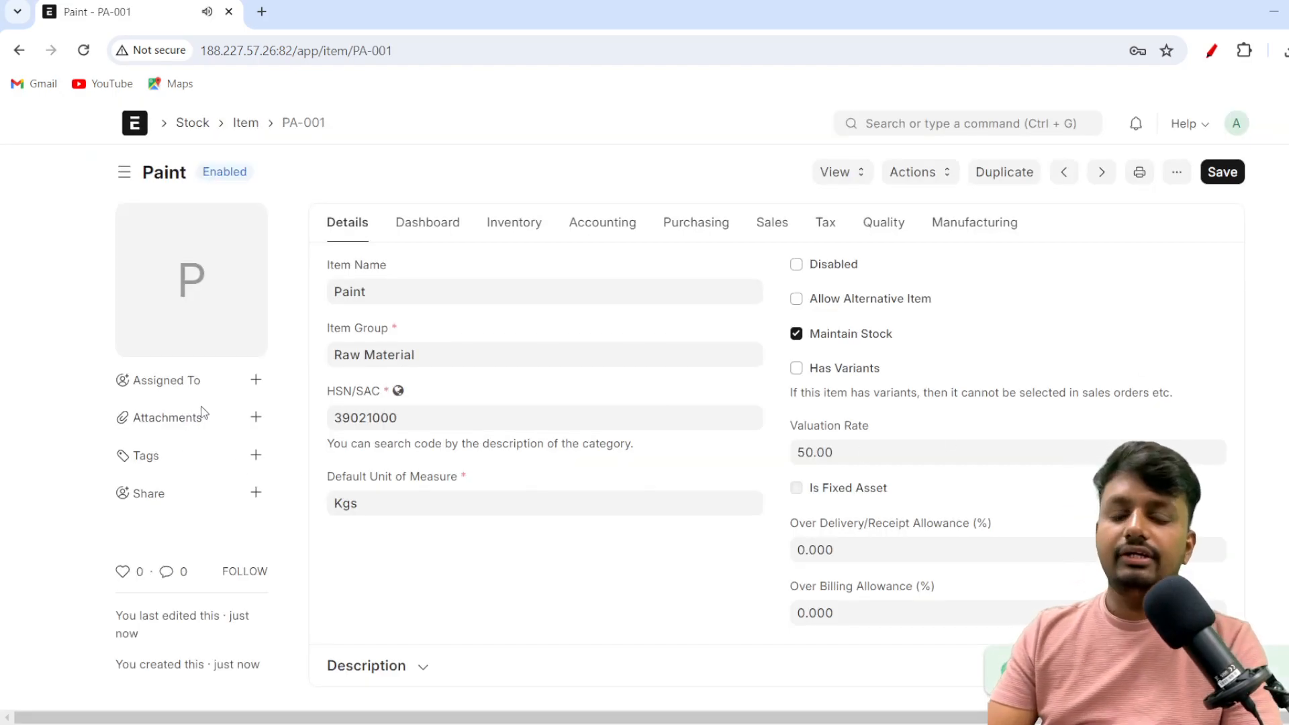